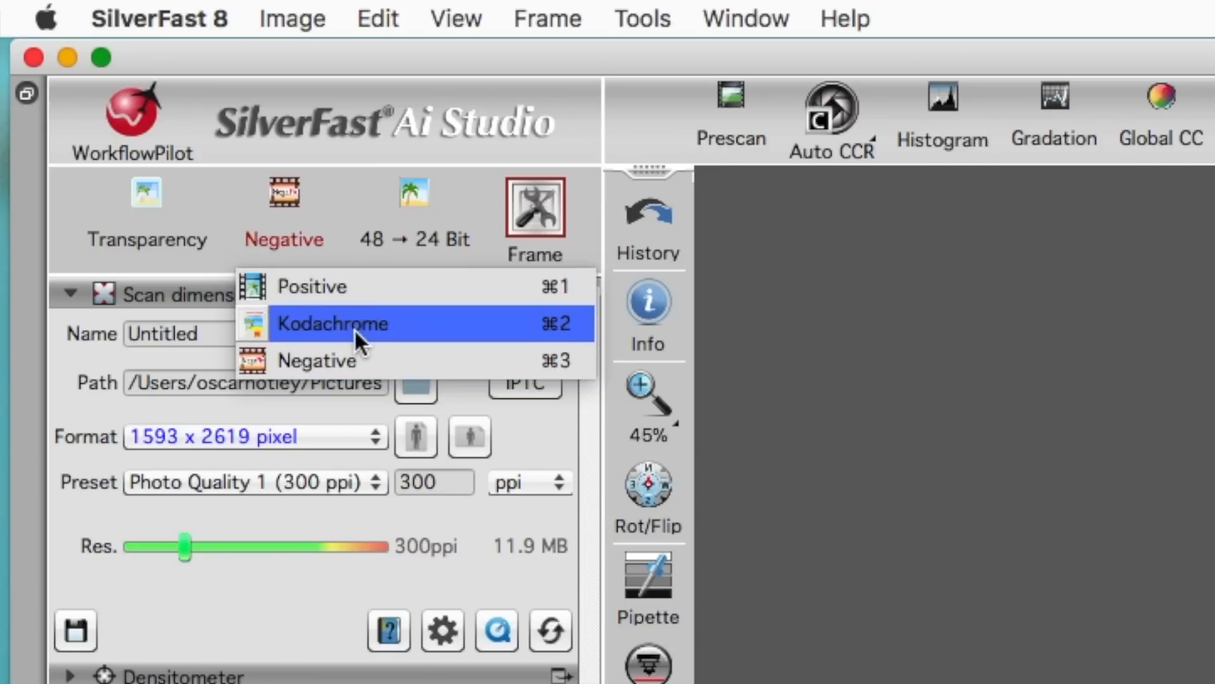
# Set the original type to Negative and the colour depth to 16 → 8 Bit
pyautogui.click(336, 359)
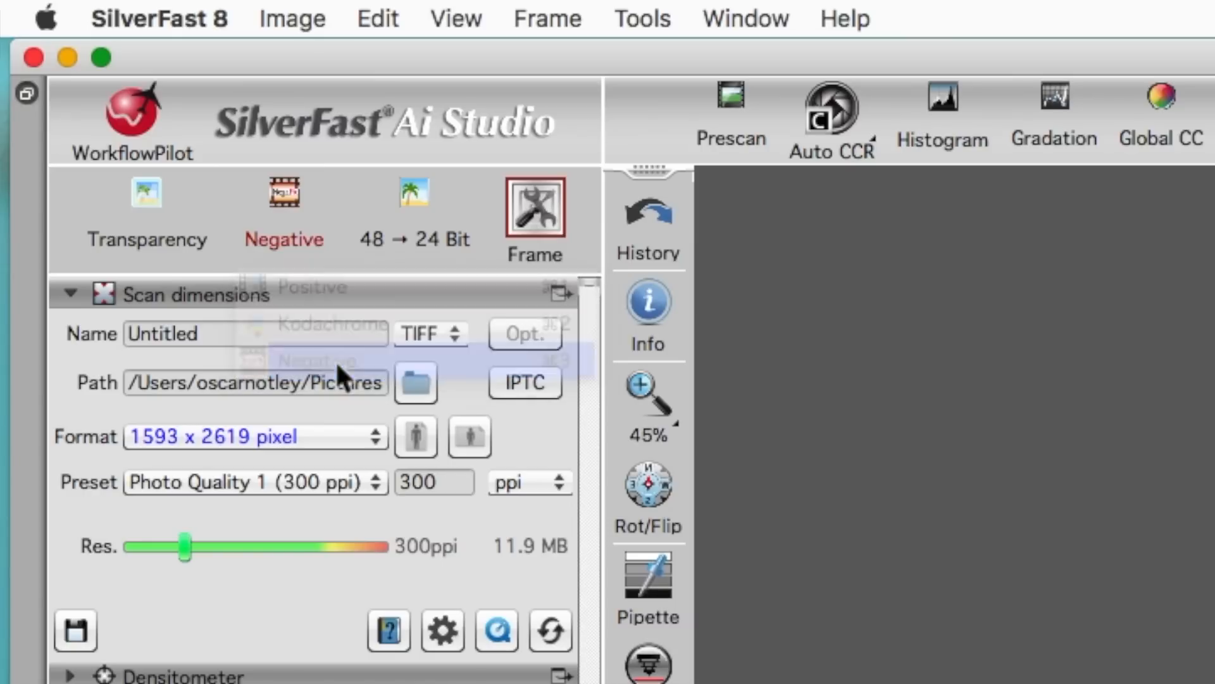
pyautogui.click(417, 206)
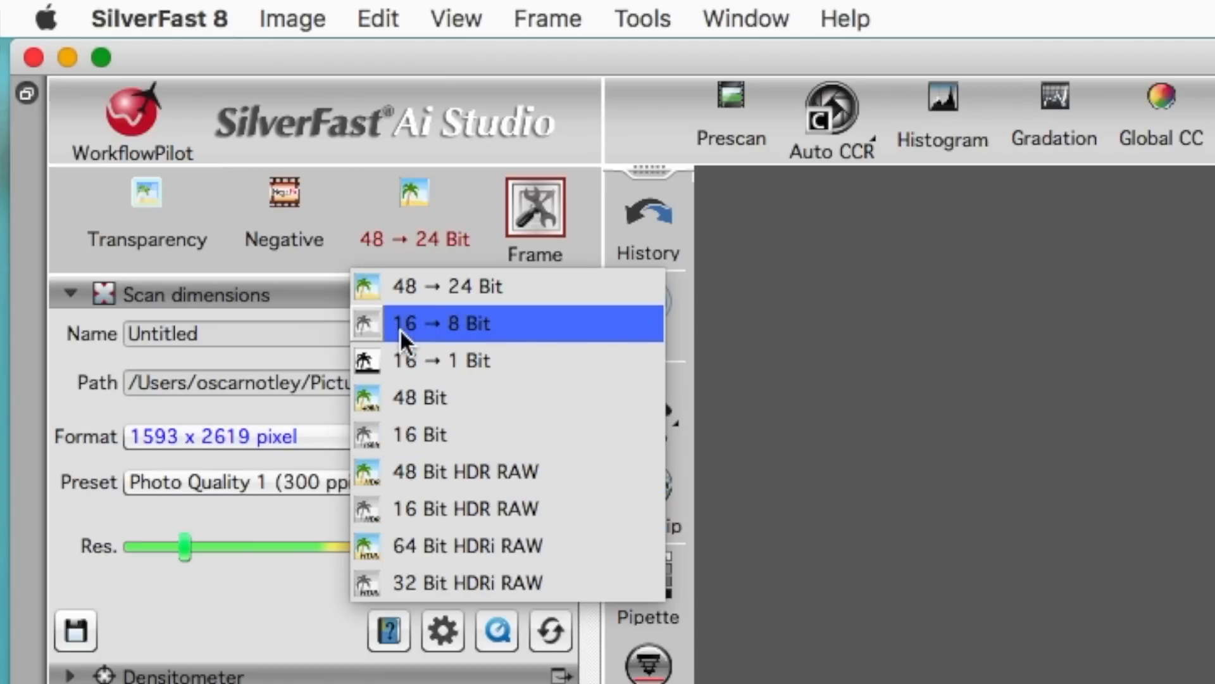
pyautogui.click(465, 324)
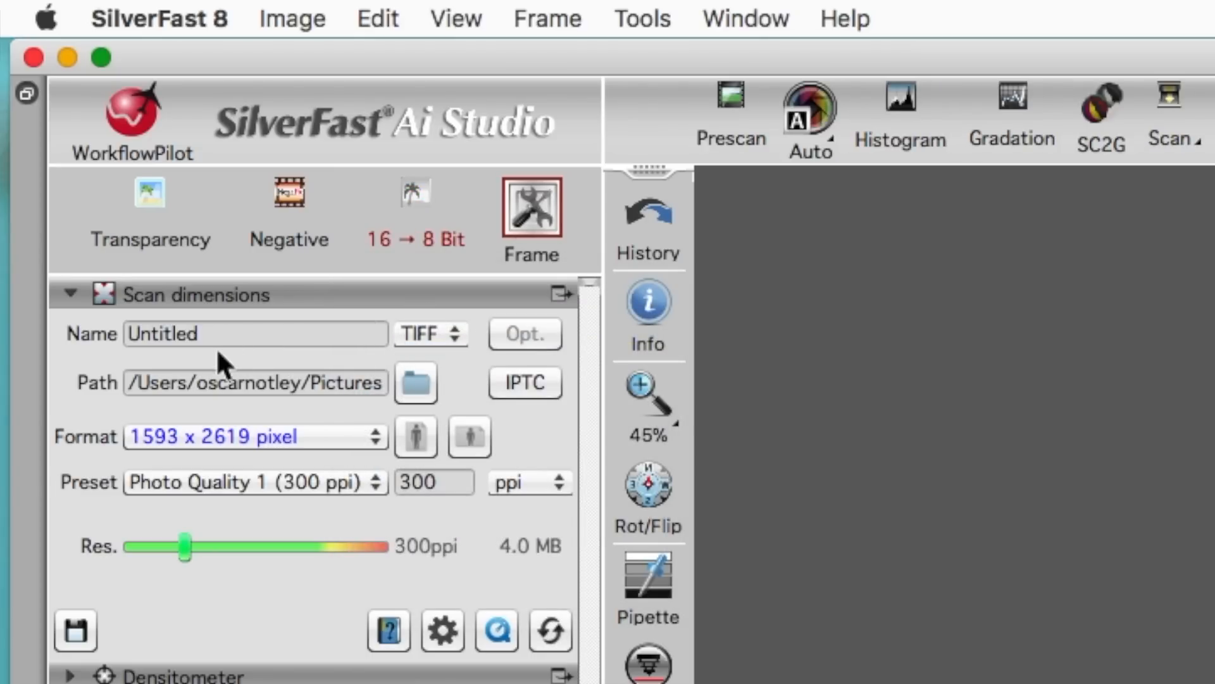
# Name the scan file Cliffs and change its save path to the desktop folder
pyautogui.click(247, 336)
pyautogui.write('Cliffs')
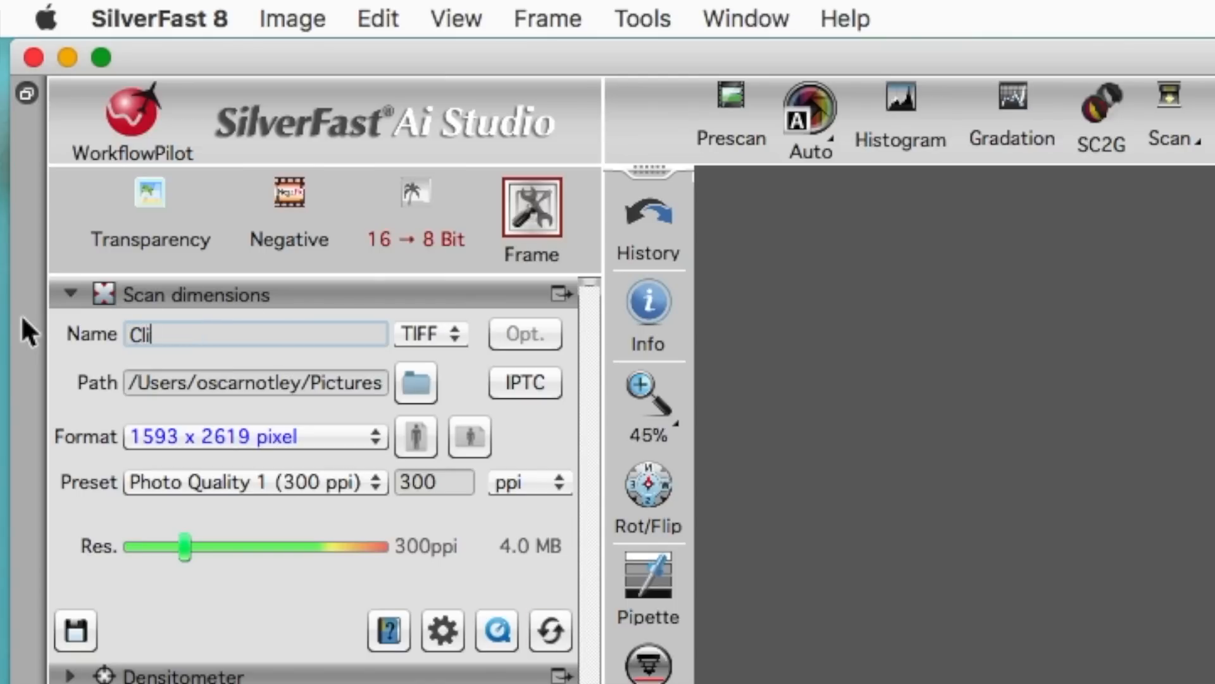
pyautogui.doubleClick(310, 389)
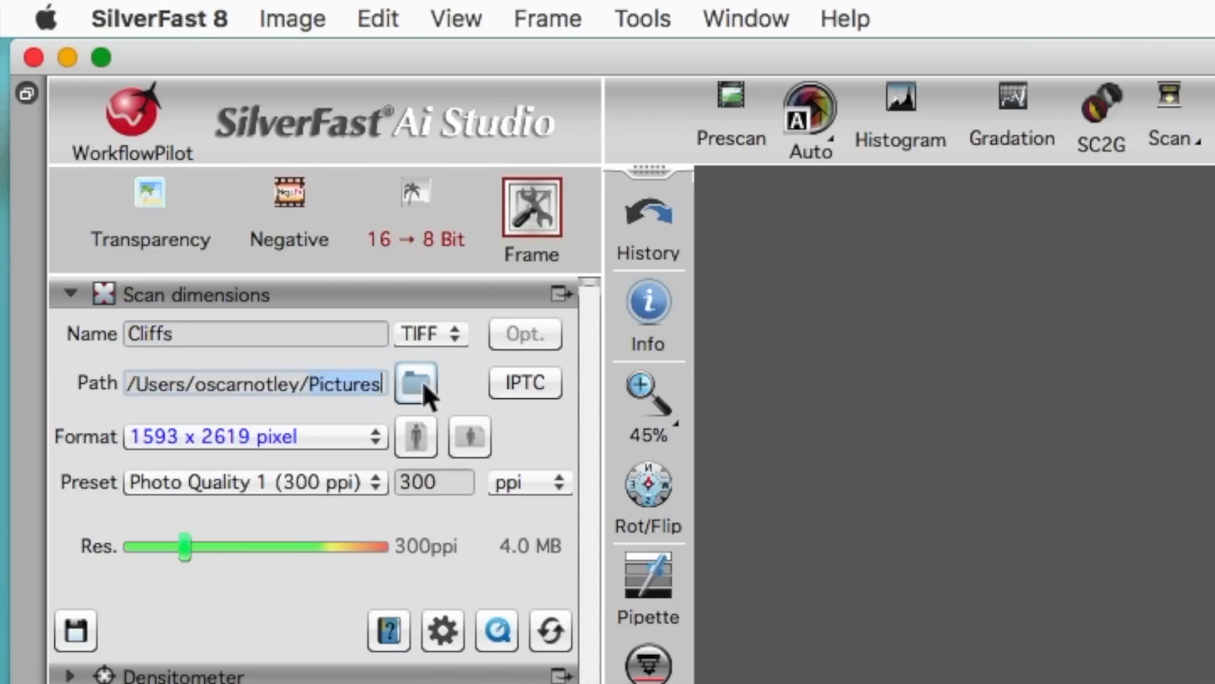
pyautogui.write('desktop')
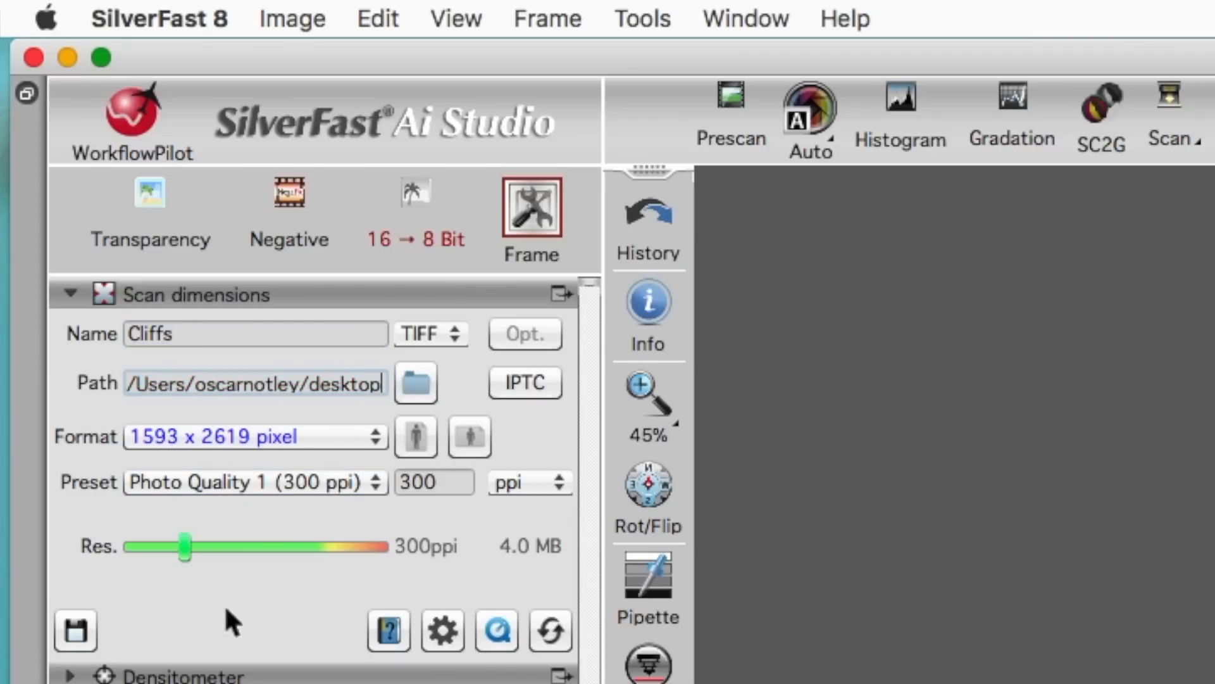
# Raise the scan resolution to 3200 ppi and run a prescan of the film strip
pyautogui.moveTo(183, 546); pyautogui.dragTo(329, 554)
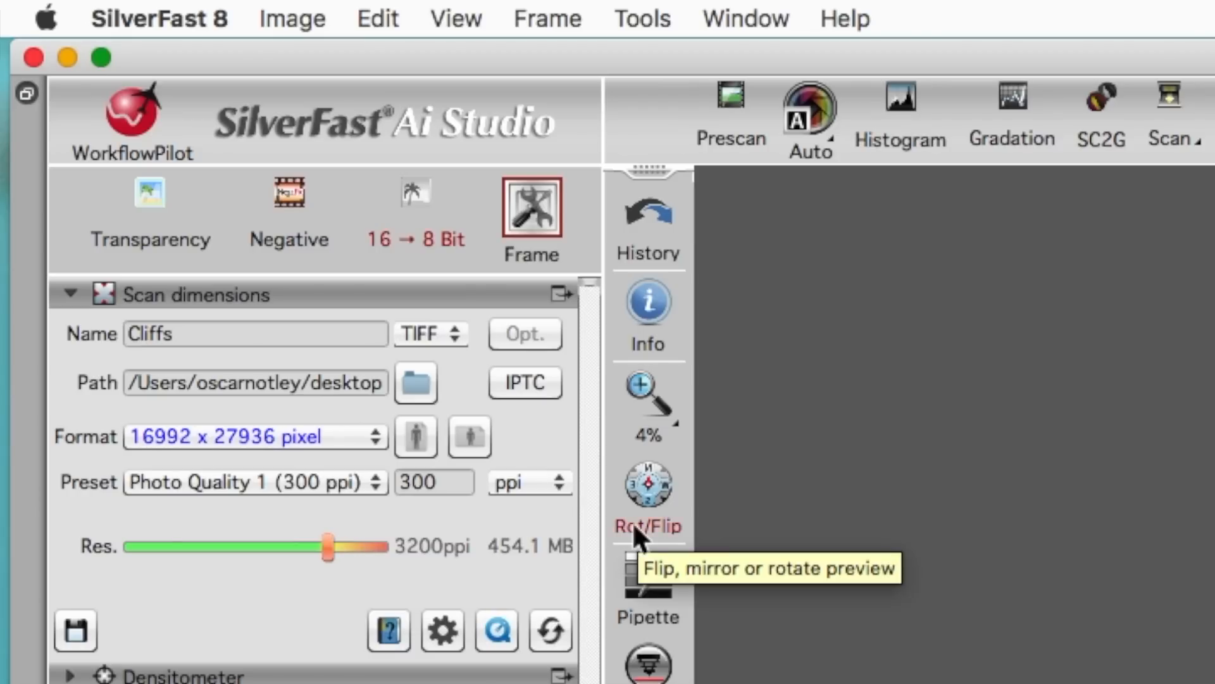
pyautogui.click(712, 106)
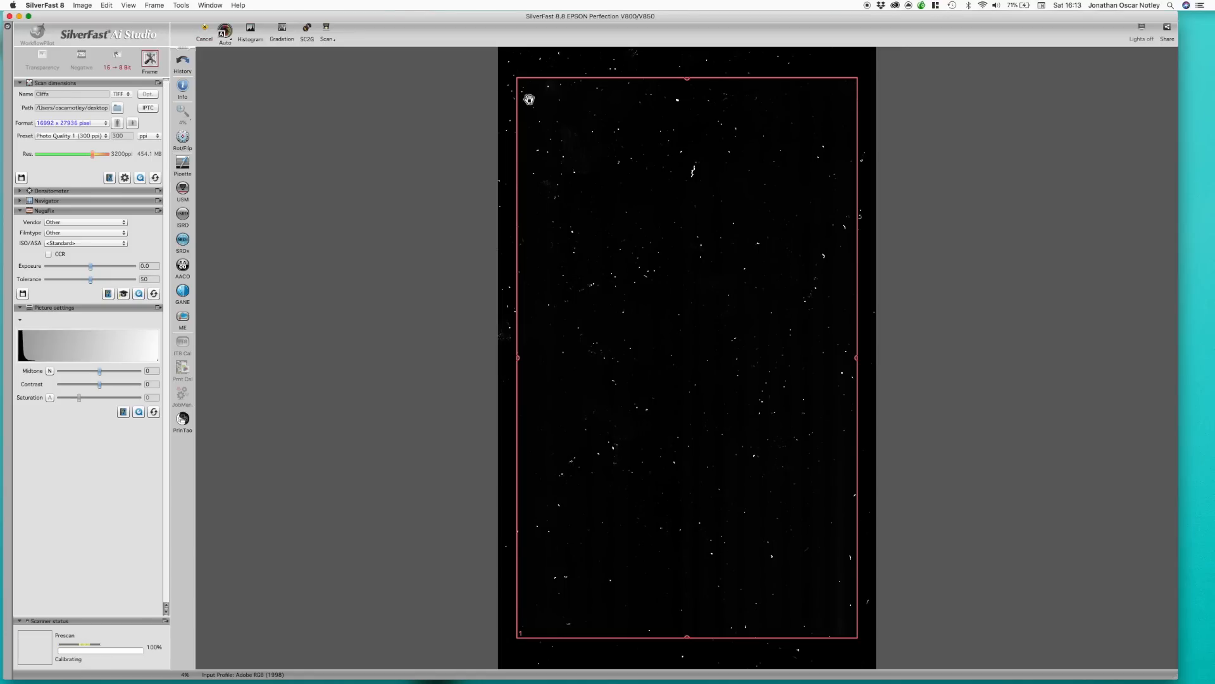
# Resize the scan frame to enclose only the third negative from the top, the misty beach with rocks
pyautogui.moveTo(525, 90)
pyautogui.mouseDown()
pyautogui.moveTo(536, 111)
pyautogui.moveTo(567, 94)
pyautogui.moveTo(527, 104)
pyautogui.mouseUp()
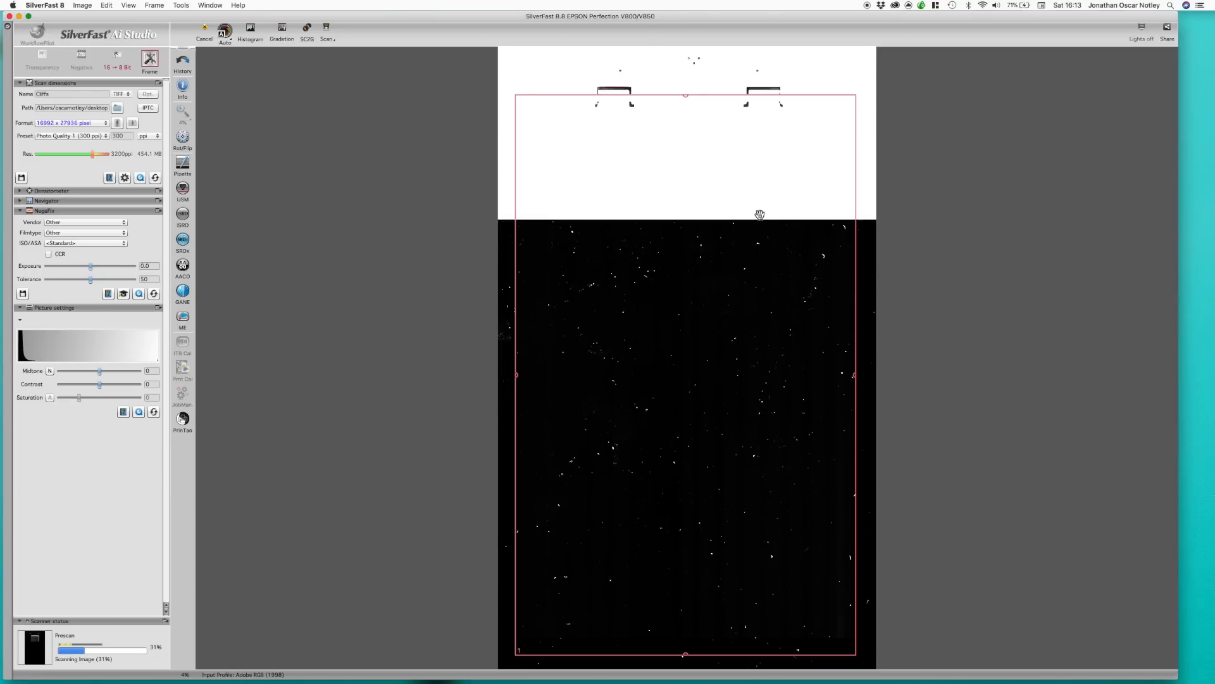
pyautogui.moveTo(517, 94); pyautogui.dragTo(565, 203)
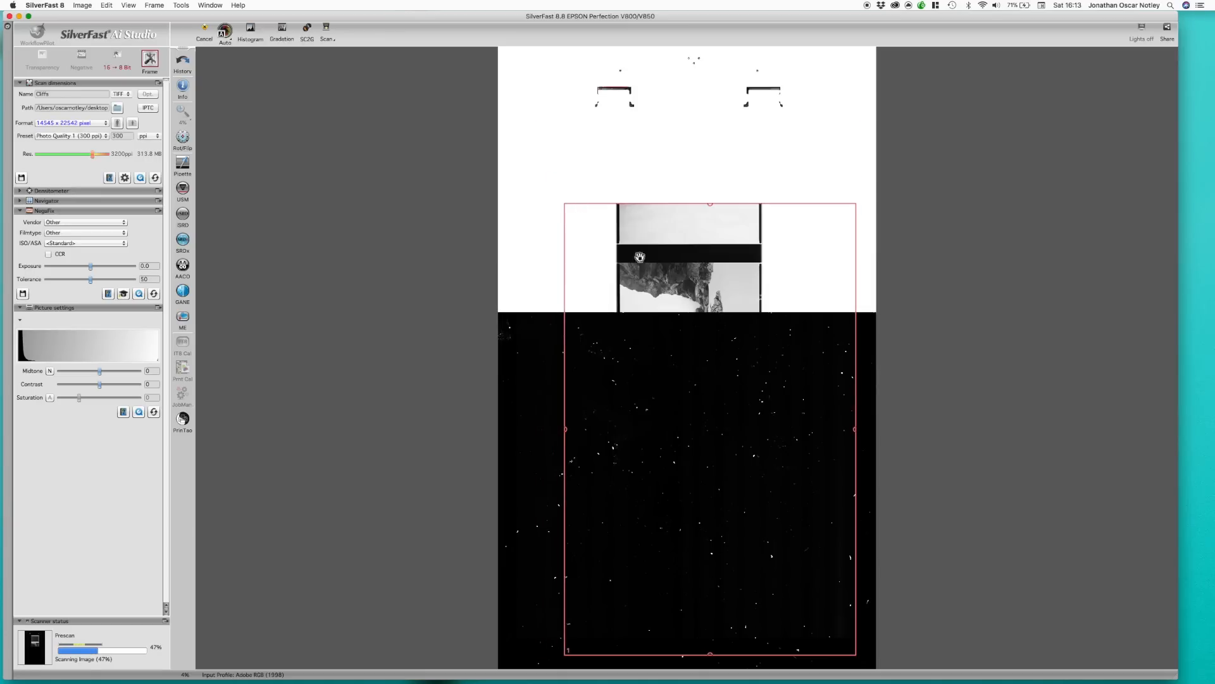
pyautogui.moveTo(861, 646); pyautogui.dragTo(761, 493)
pyautogui.moveTo(571, 202); pyautogui.dragTo(619, 390)
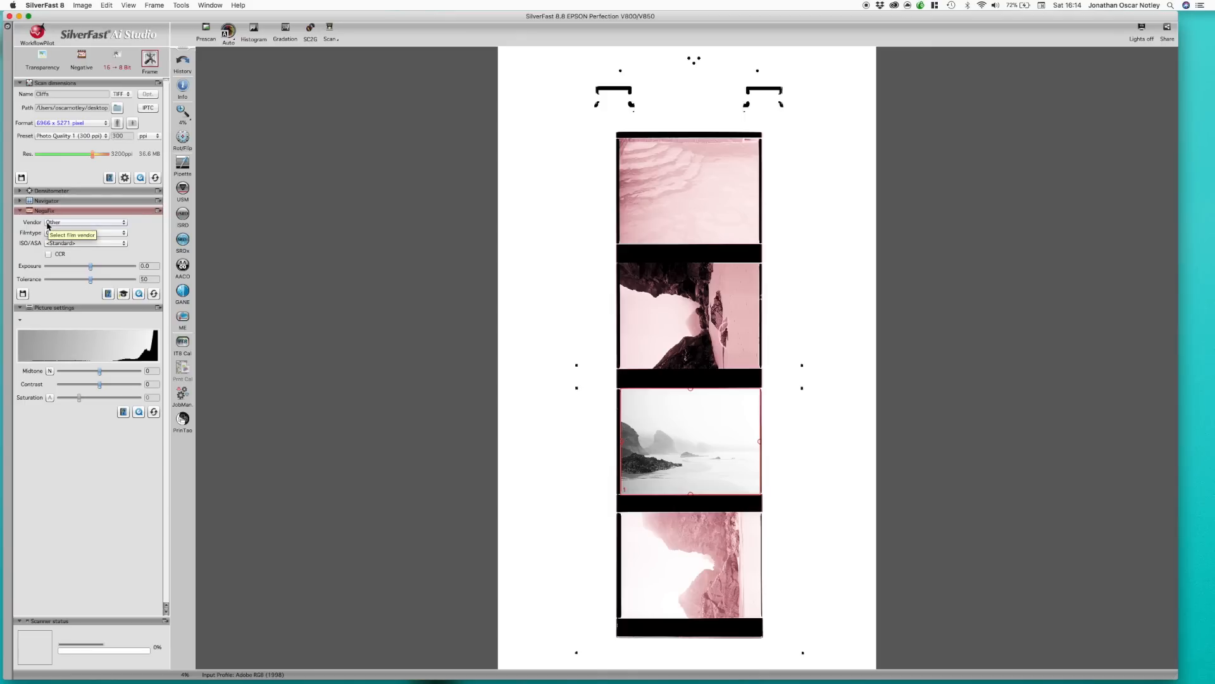
# Set the NegaFix film vendor to Ilford and the film type to FP4 Plus
pyautogui.click(50, 223)
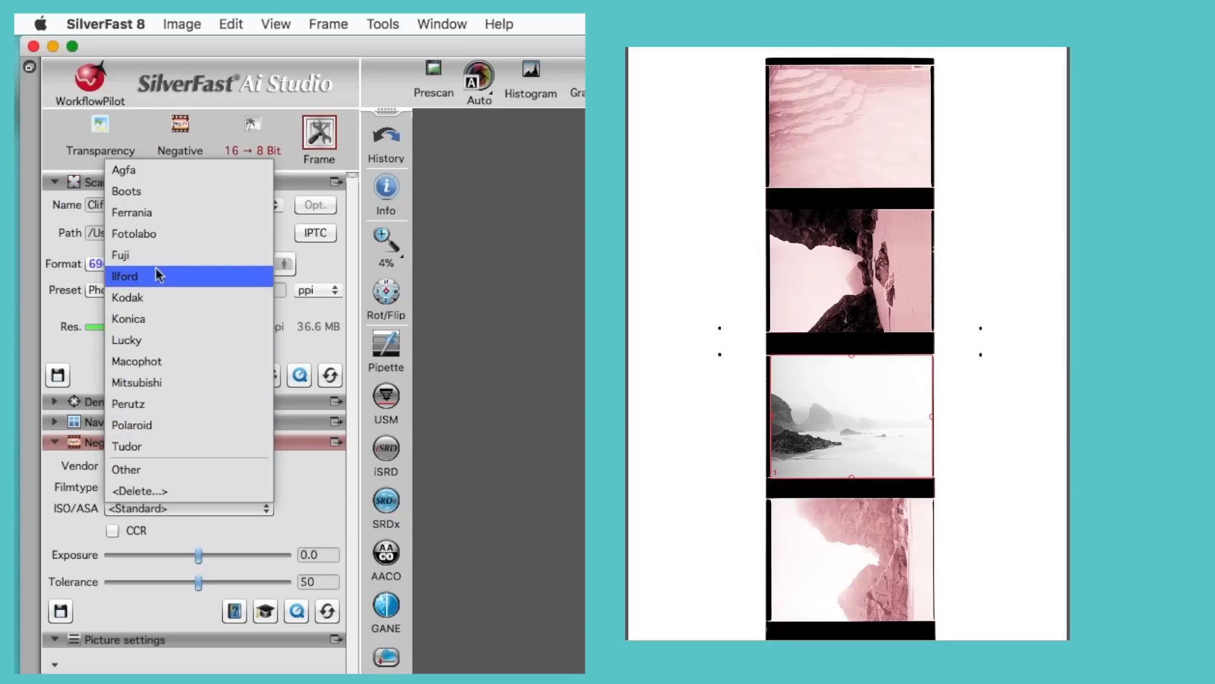
pyautogui.click(151, 275)
pyautogui.click(146, 488)
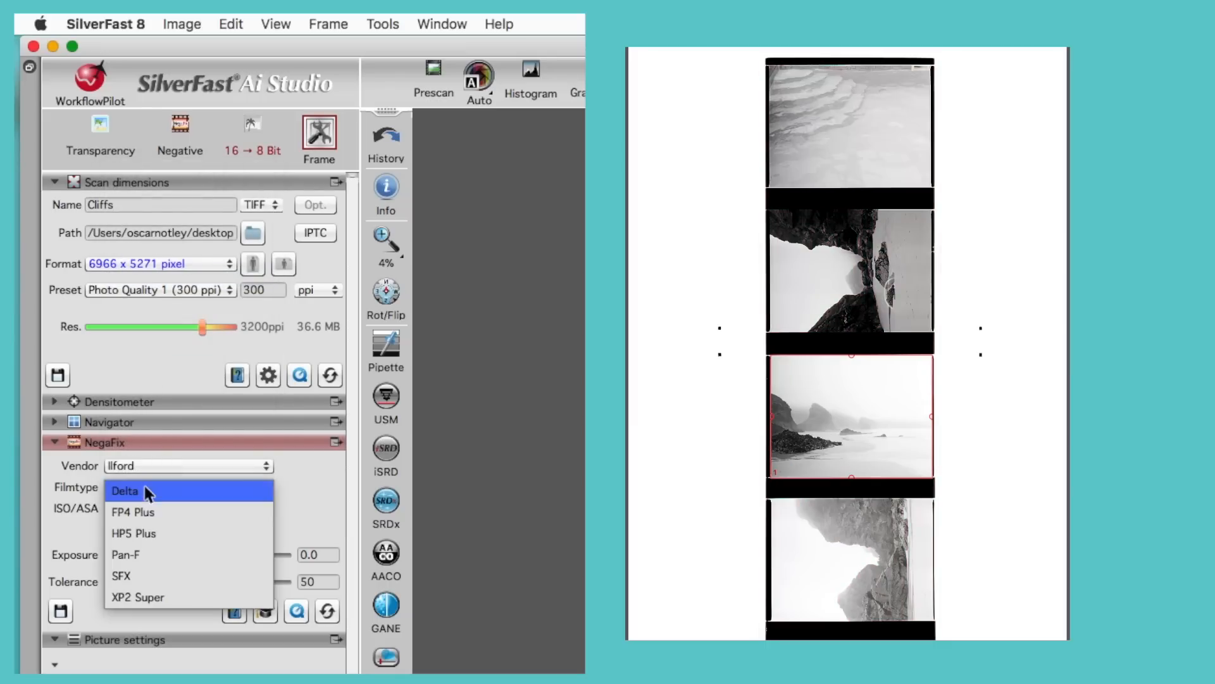
pyautogui.click(176, 511)
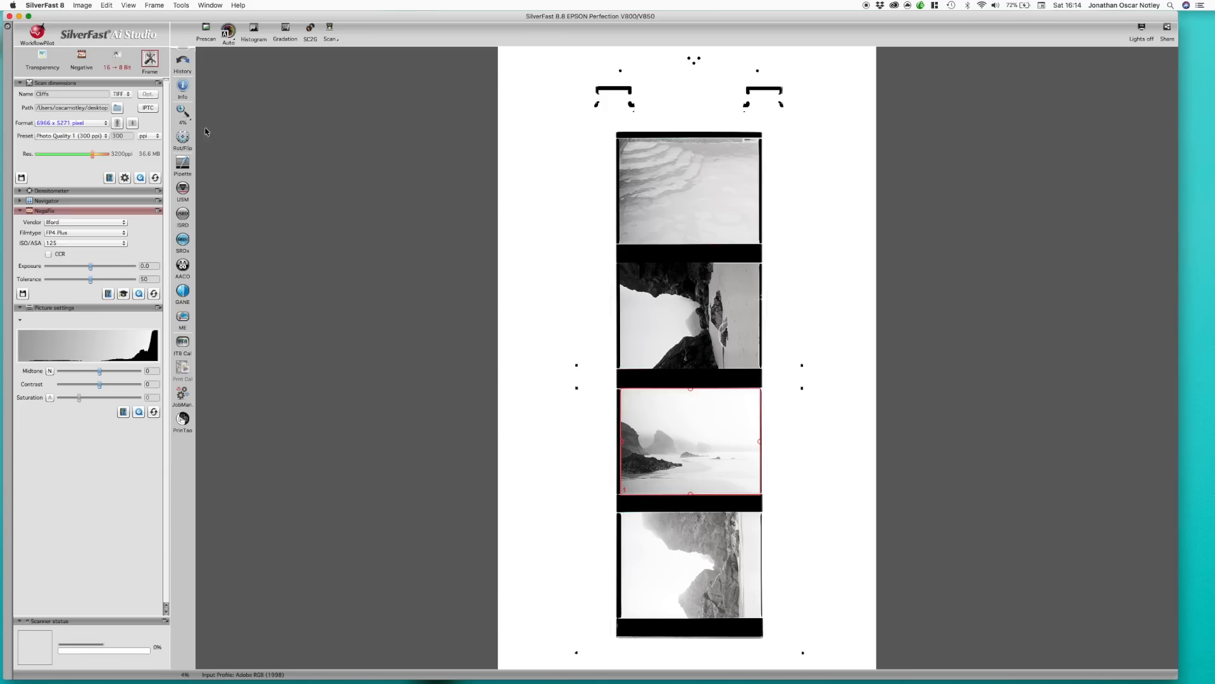
# Enlarge the preview of the framed negative and tighten the scan frame to the picture's edges, about 6922 x 5268 pixels
pyautogui.click(177, 114)
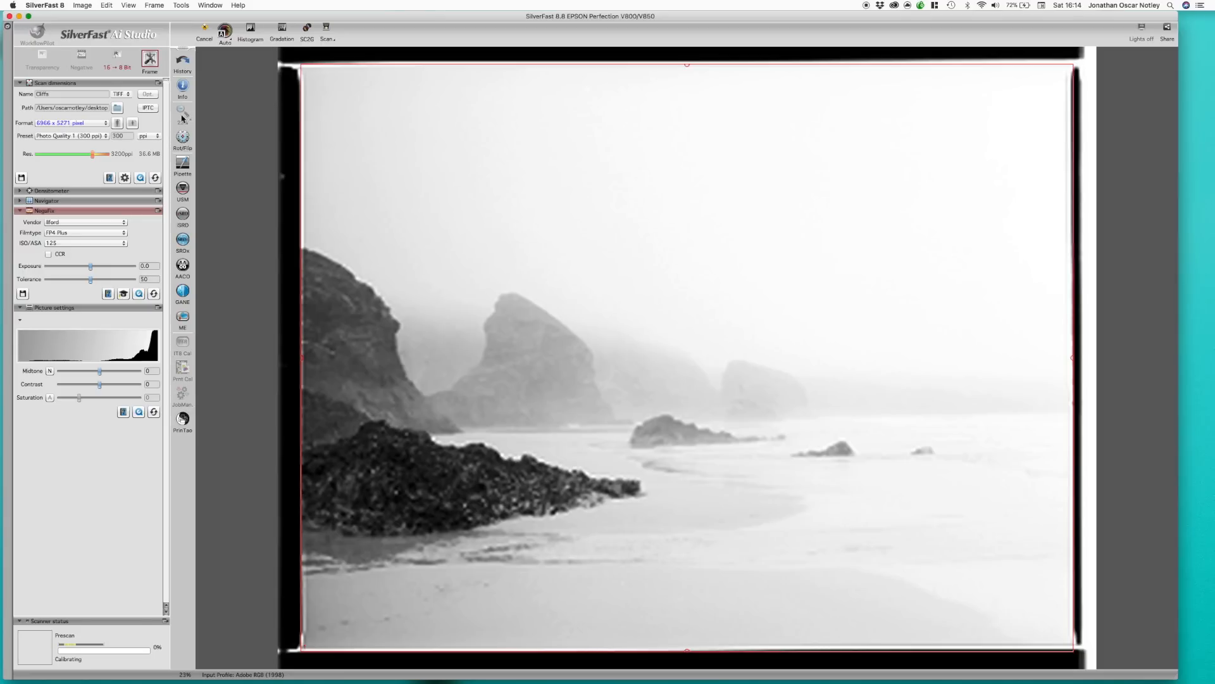
pyautogui.click(182, 113)
pyautogui.moveTo(302, 65); pyautogui.dragTo(304, 65)
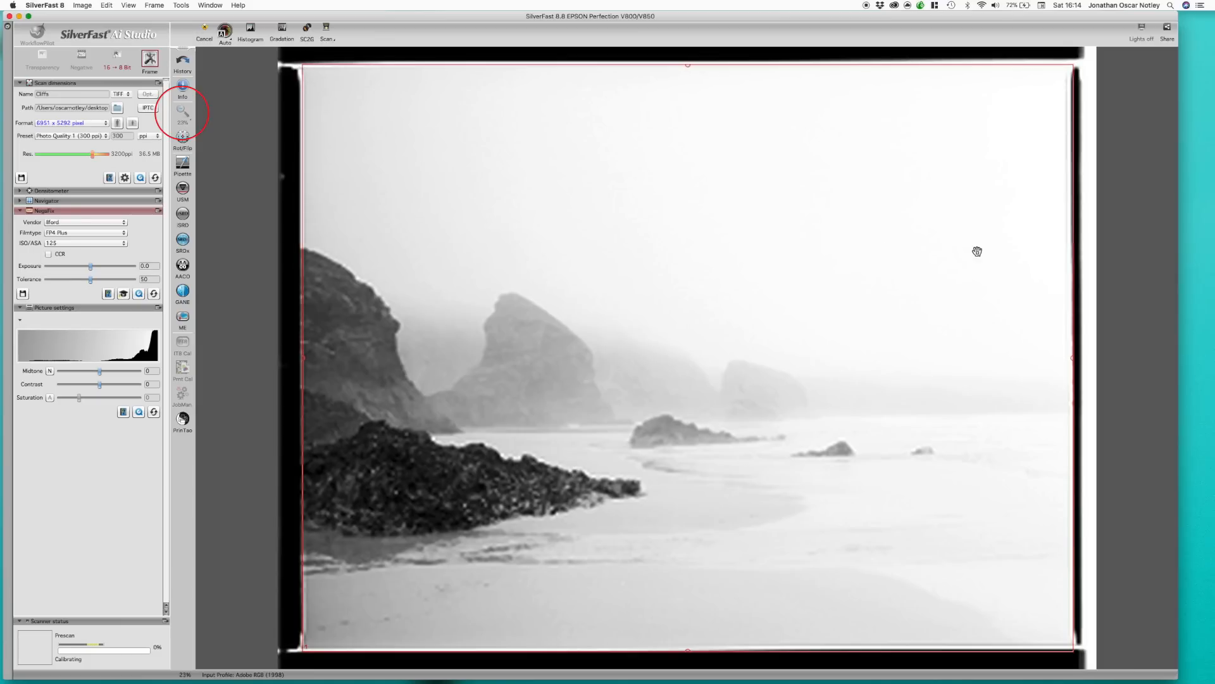
pyautogui.moveTo(1077, 133); pyautogui.dragTo(1071, 134)
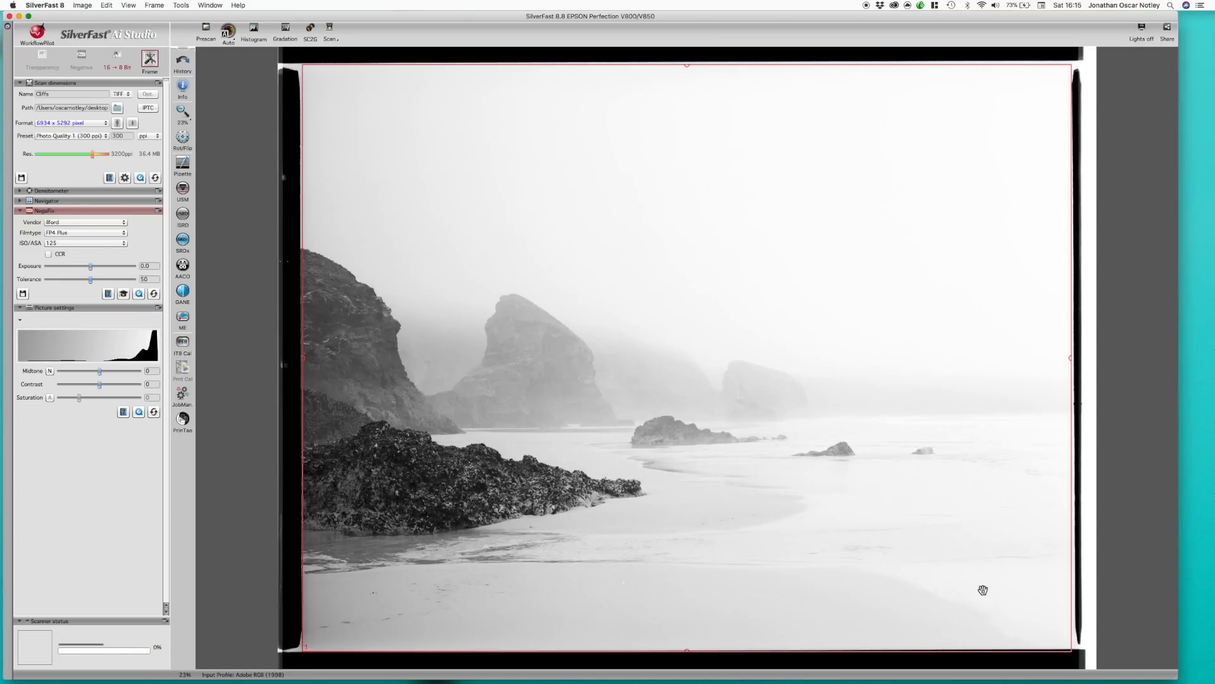
pyautogui.moveTo(1071, 651); pyautogui.dragTo(1070, 648)
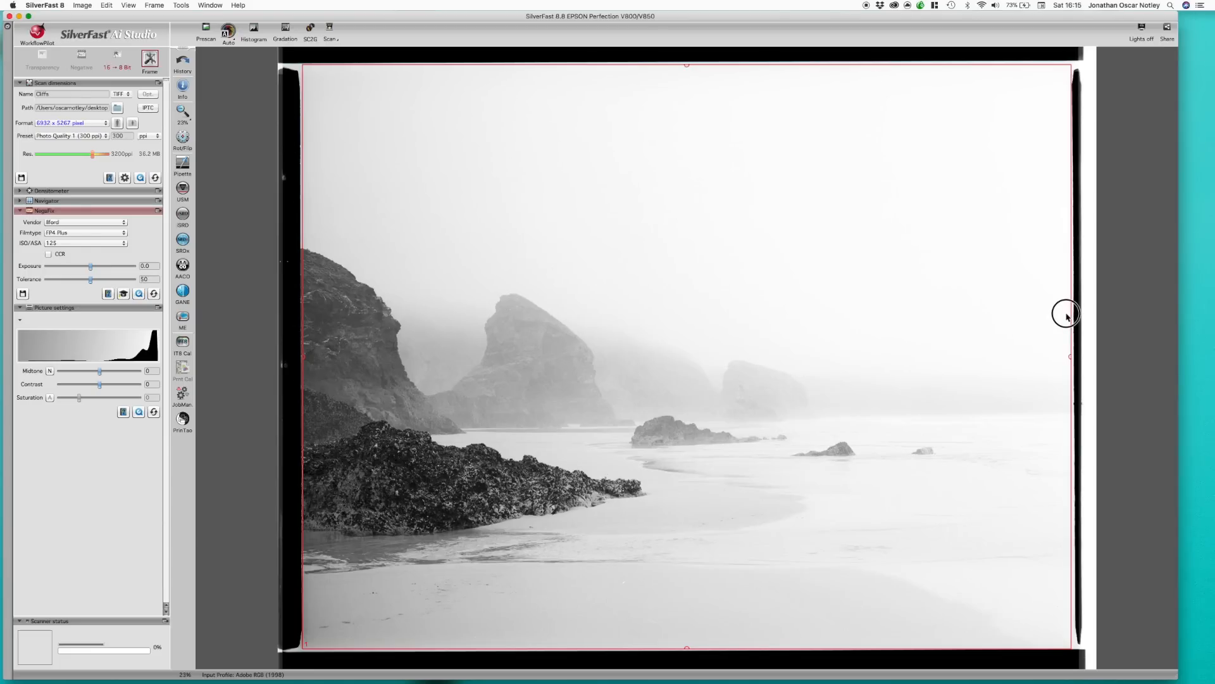
pyautogui.moveTo(1068, 313); pyautogui.dragTo(1066, 313)
pyautogui.moveTo(1068, 650); pyautogui.dragTo(1068, 656)
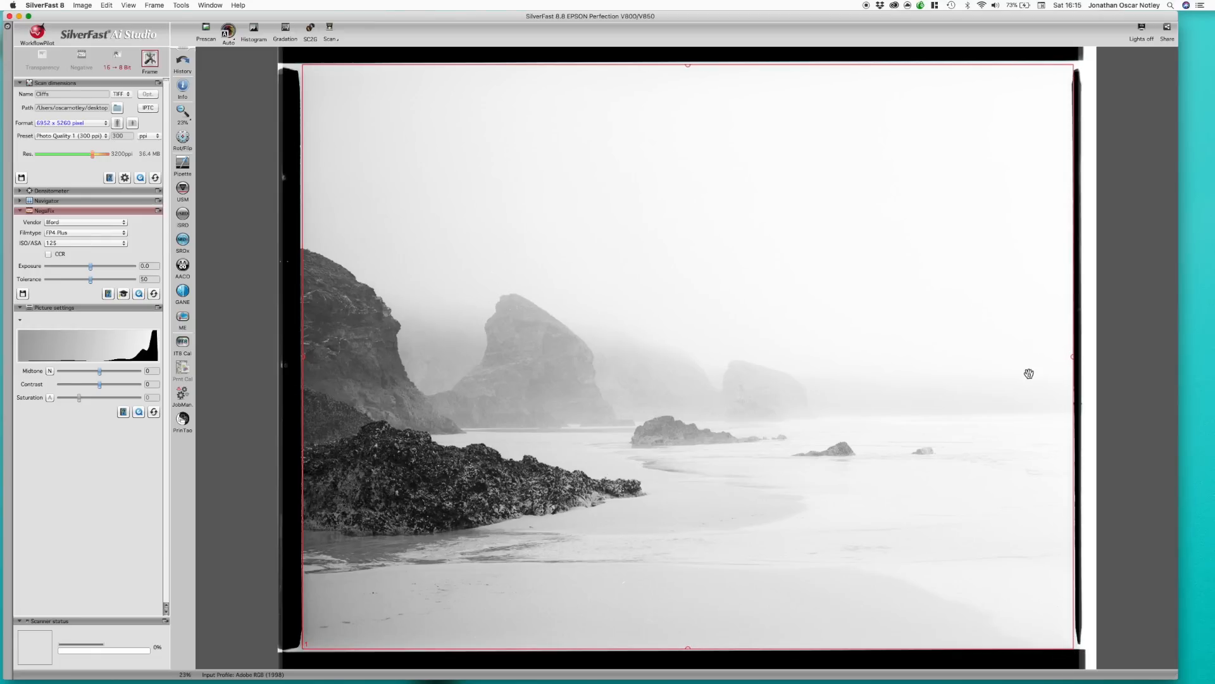
pyautogui.moveTo(1074, 334); pyautogui.dragTo(1070, 335)
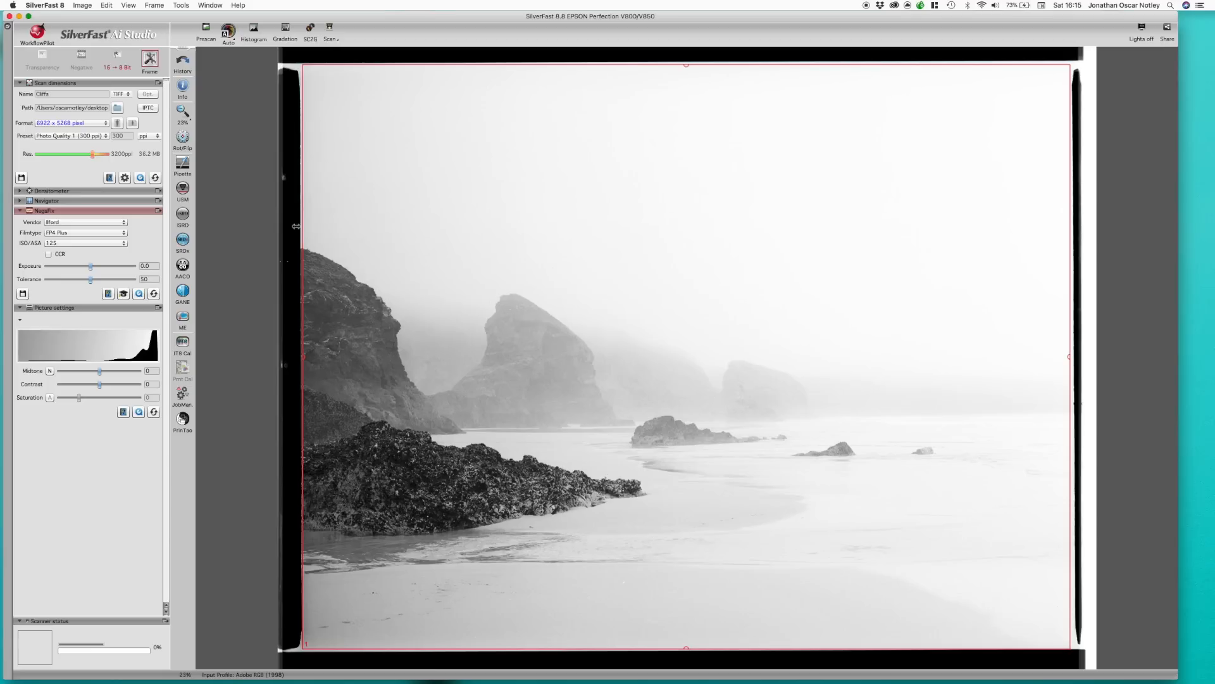
# Set the histogram's shadow point to 12 for the beach negative, comparing it with 0
pyautogui.click(228, 32)
pyautogui.click(228, 33)
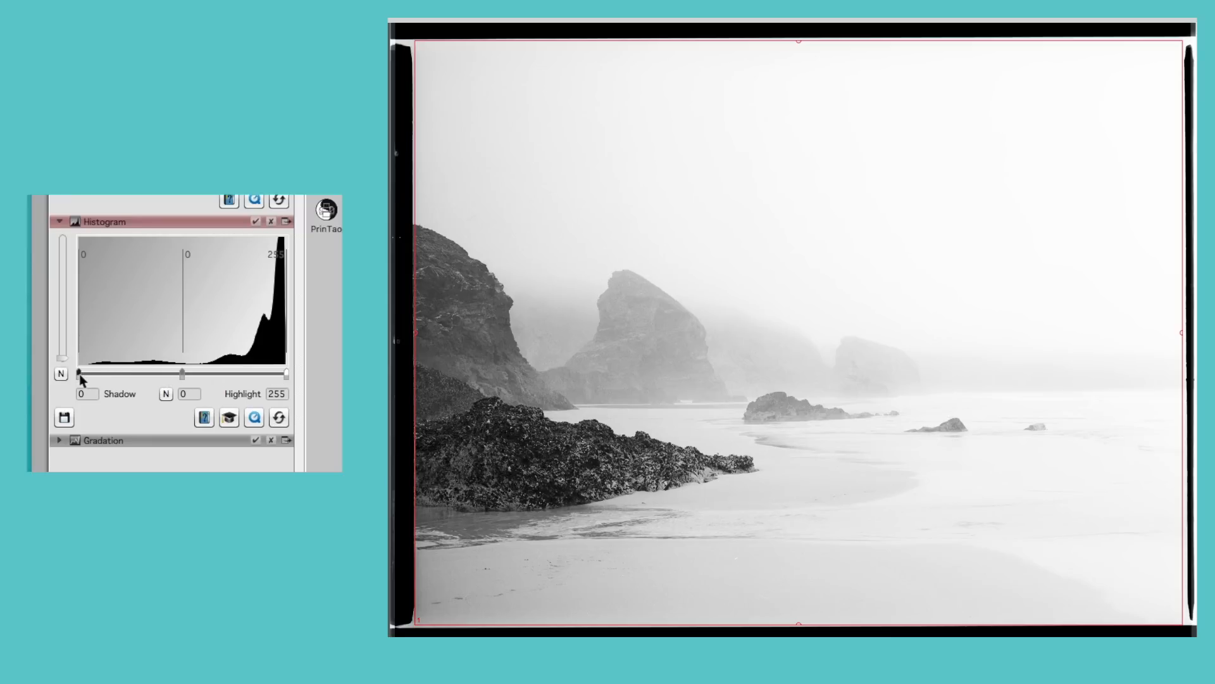
pyautogui.moveTo(80, 374); pyautogui.dragTo(88, 374)
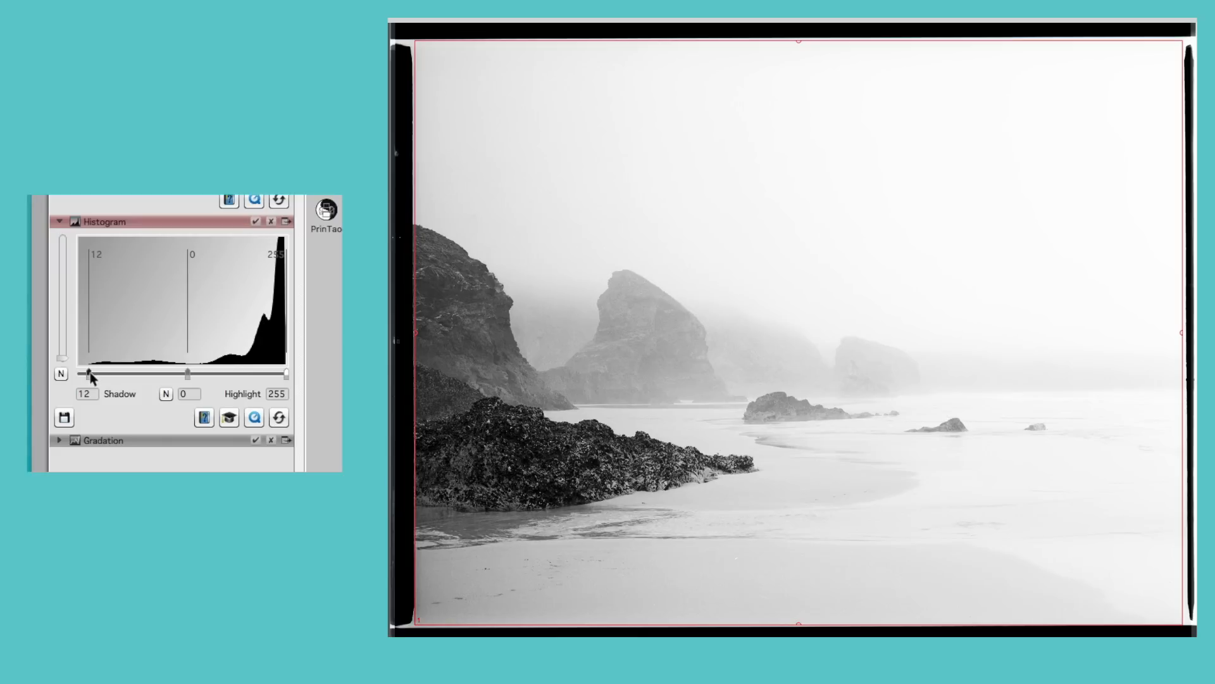
pyautogui.moveTo(90, 374); pyautogui.dragTo(34, 389)
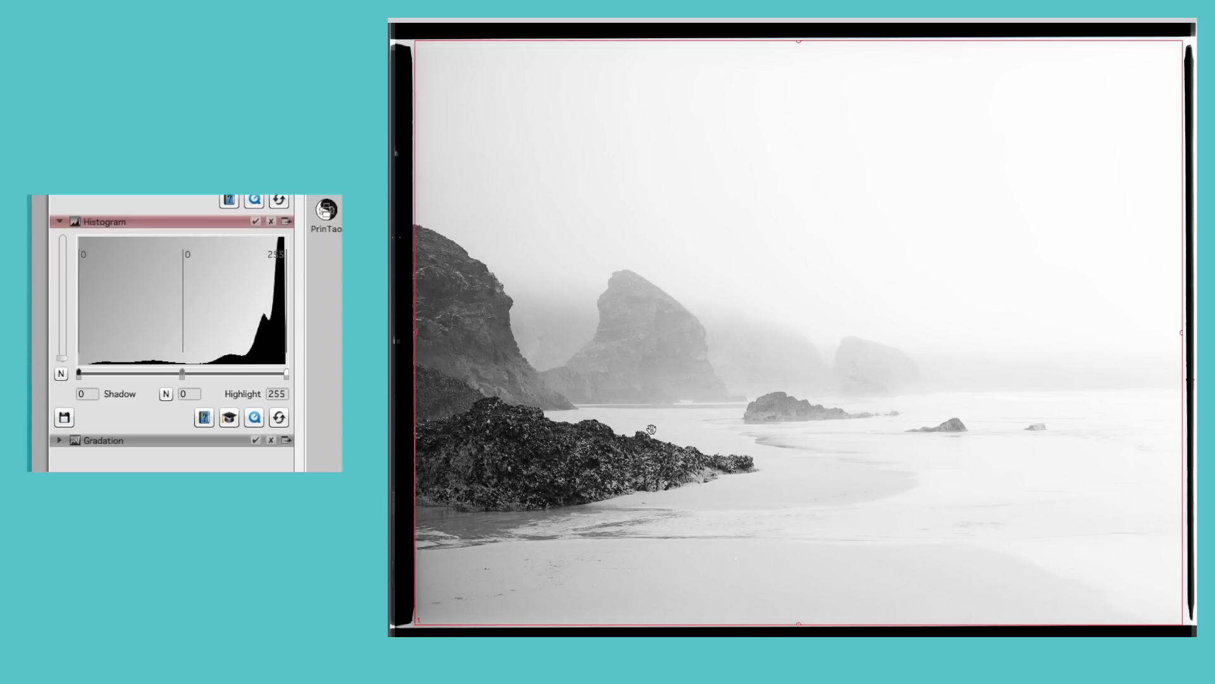
pyautogui.moveTo(79, 374); pyautogui.dragTo(90, 377)
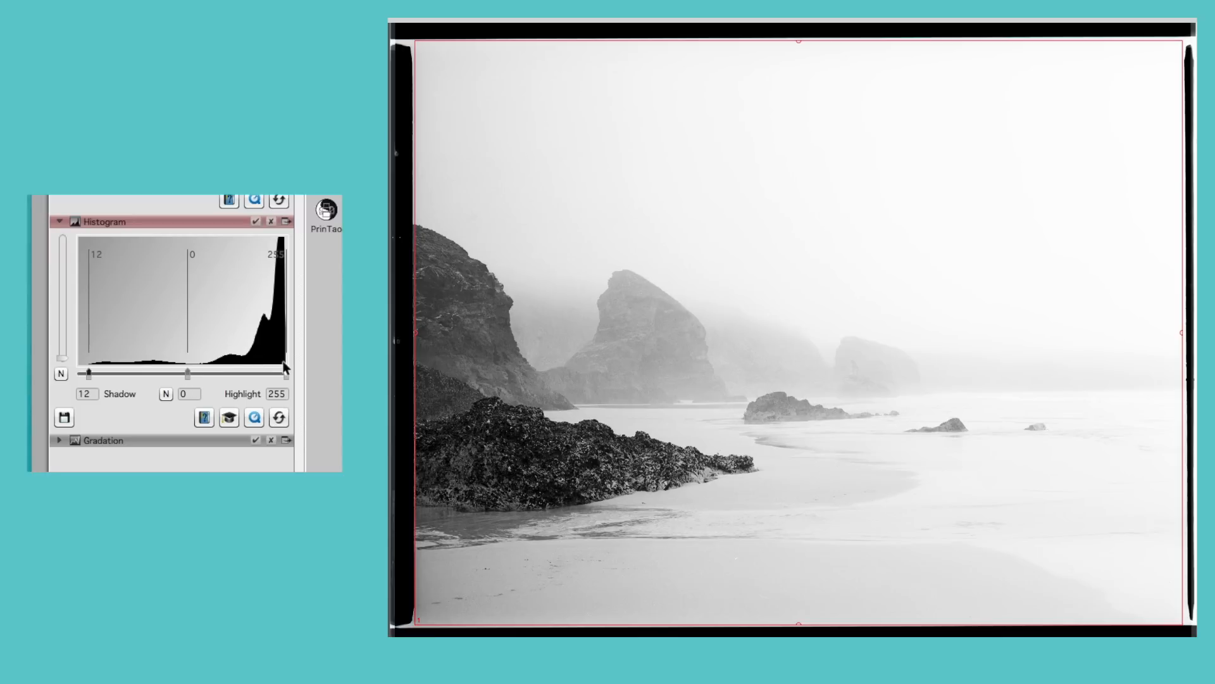
# Set the histogram's highlight point to 255 and darken the midtone to -27
pyautogui.moveTo(286, 373)
pyautogui.mouseDown()
pyautogui.moveTo(229, 375)
pyautogui.moveTo(287, 374)
pyautogui.mouseUp()
pyautogui.moveTo(286, 374); pyautogui.dragTo(289, 373)
pyautogui.doubleClick(283, 394)
pyautogui.click(288, 376)
pyautogui.click(186, 374)
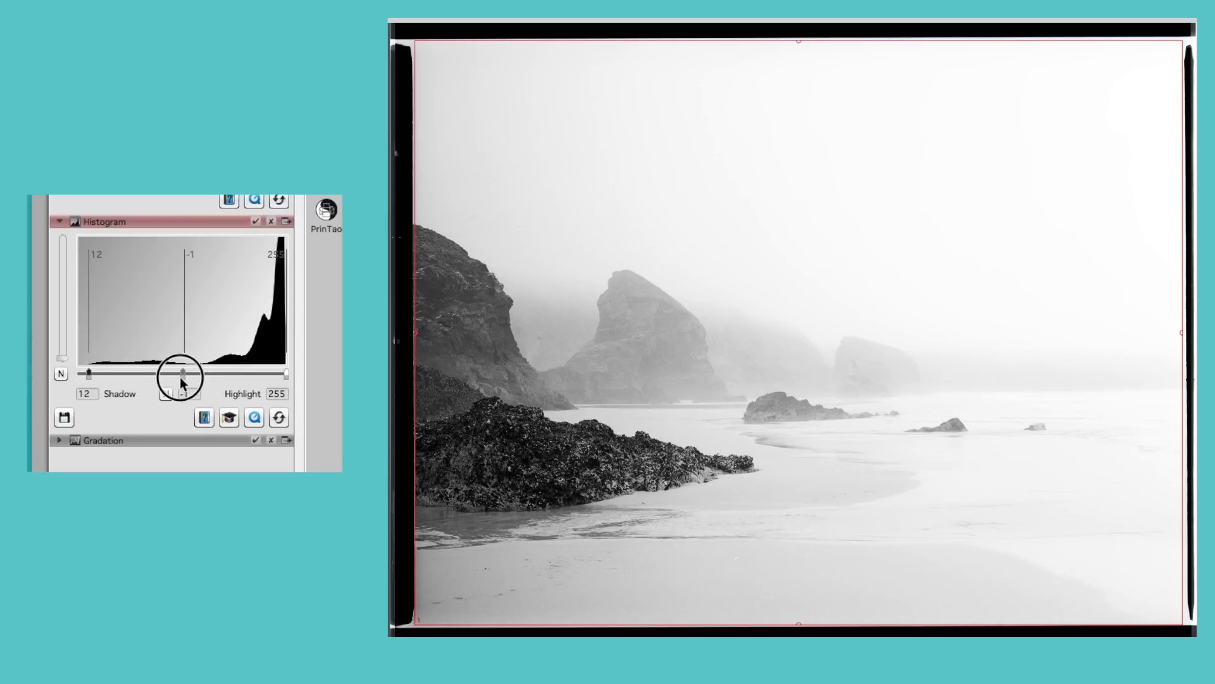
pyautogui.moveTo(187, 379)
pyautogui.mouseDown()
pyautogui.moveTo(211, 378)
pyautogui.moveTo(96, 382)
pyautogui.moveTo(106, 383)
pyautogui.mouseUp()
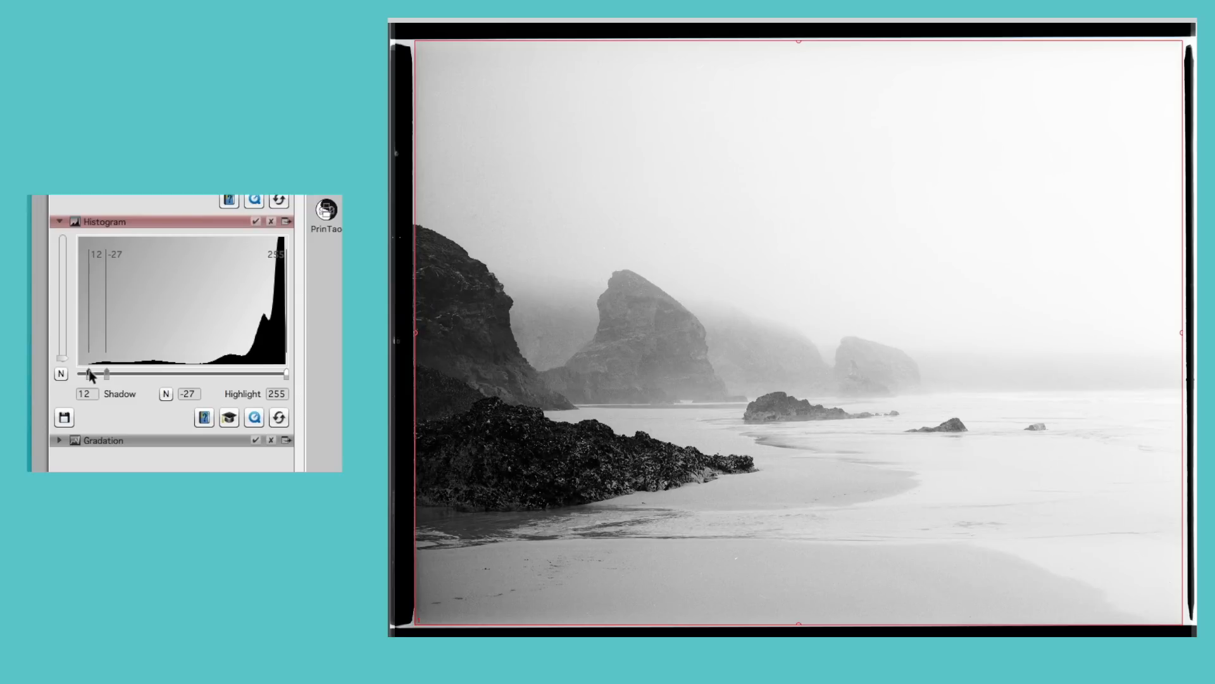
# Lower the histogram's shadow point to 5 and collapse the Histogram section
pyautogui.moveTo(89, 372); pyautogui.dragTo(82, 380)
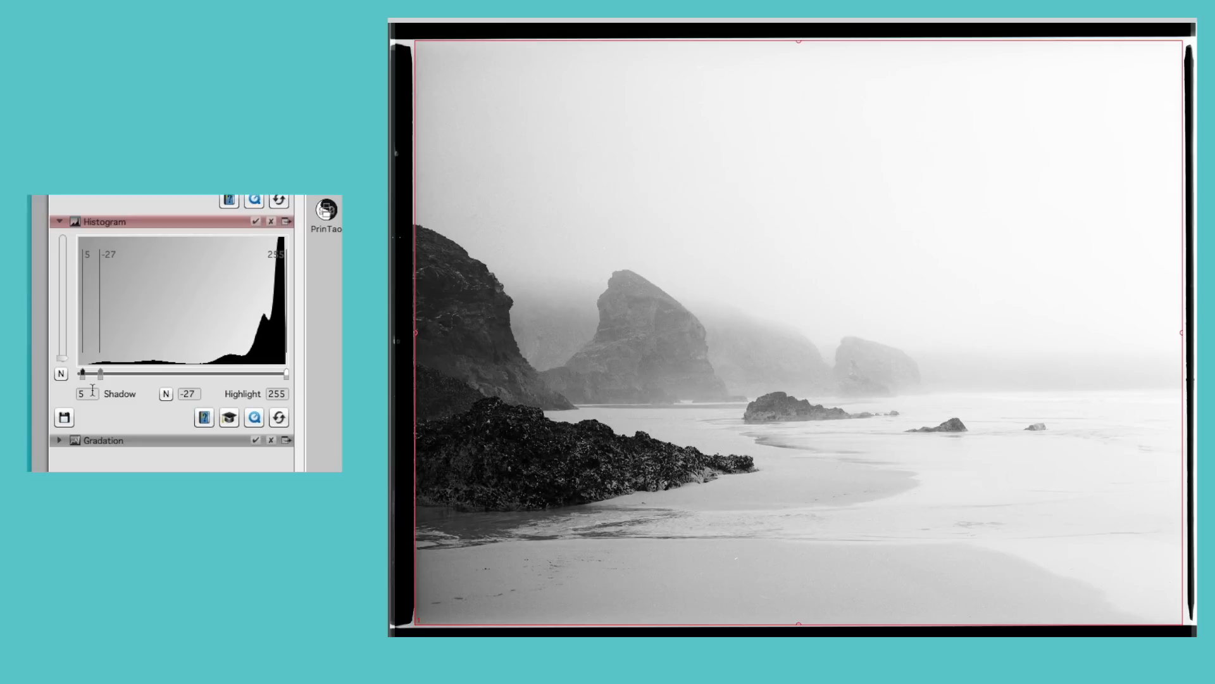
pyautogui.moveTo(87, 393); pyautogui.dragTo(67, 393)
pyautogui.click(57, 219)
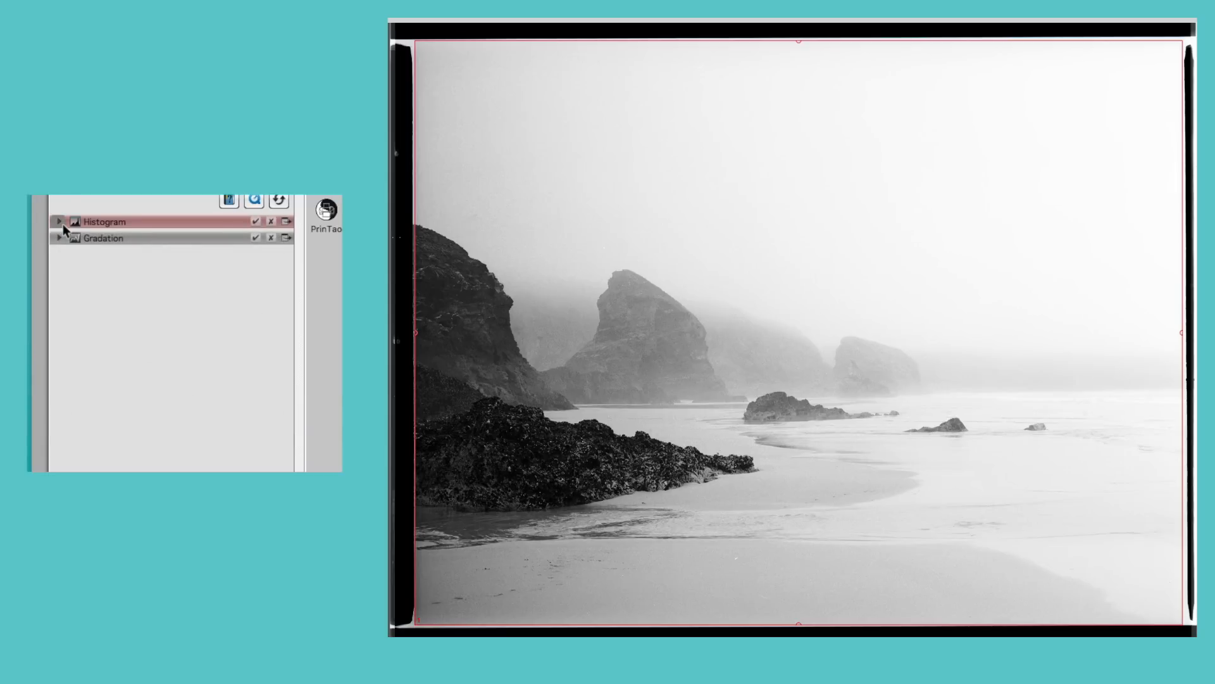
# Expand the Gradation settings and lower the curve's contrast below -3
pyautogui.click(55, 238)
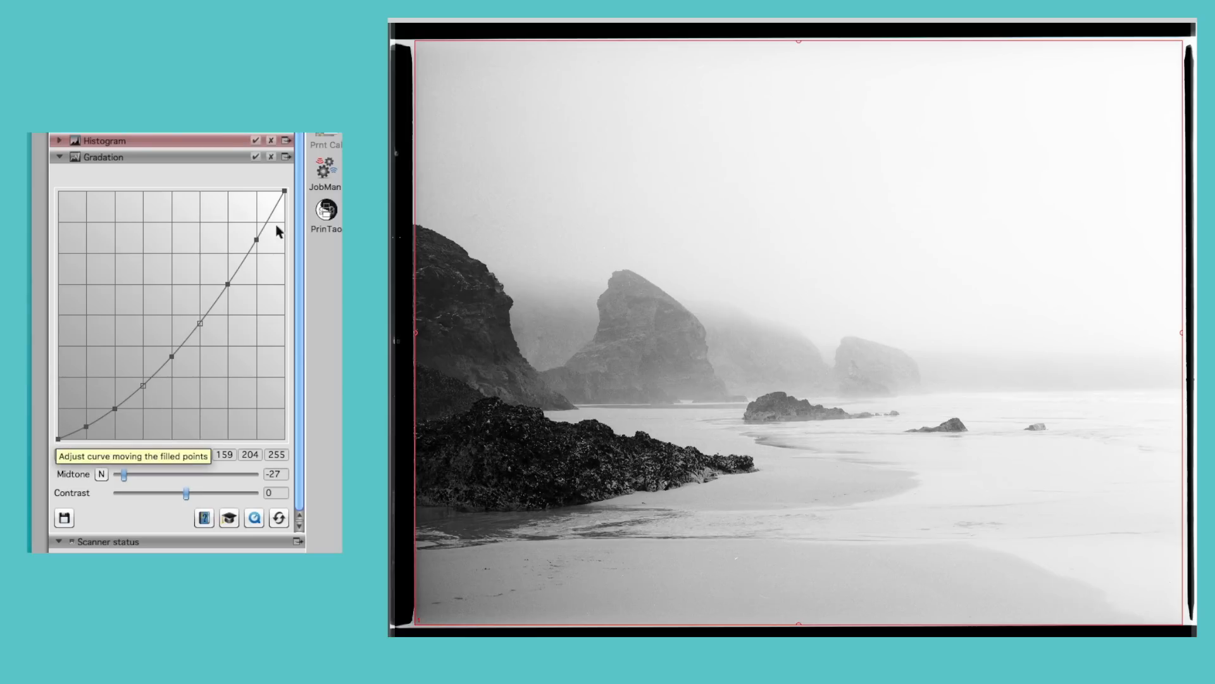
pyautogui.click(181, 491)
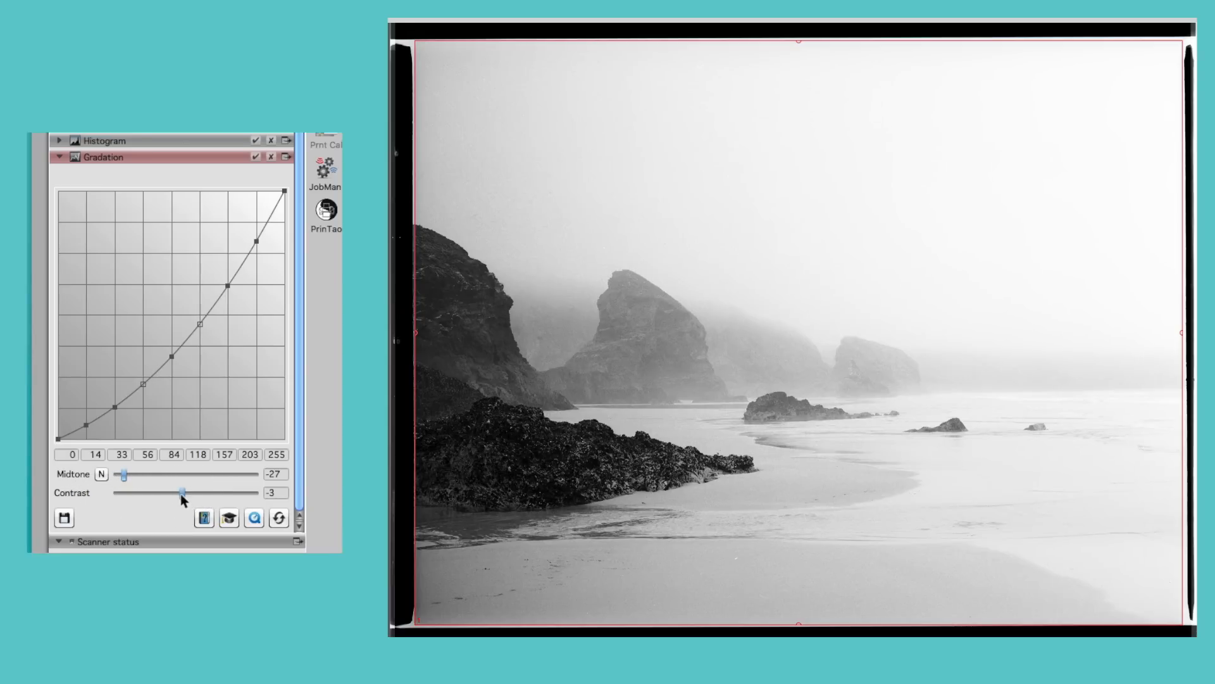
pyautogui.moveTo(182, 495)
pyautogui.mouseDown()
pyautogui.moveTo(226, 498)
pyautogui.moveTo(153, 500)
pyautogui.moveTo(165, 502)
pyautogui.mouseUp()
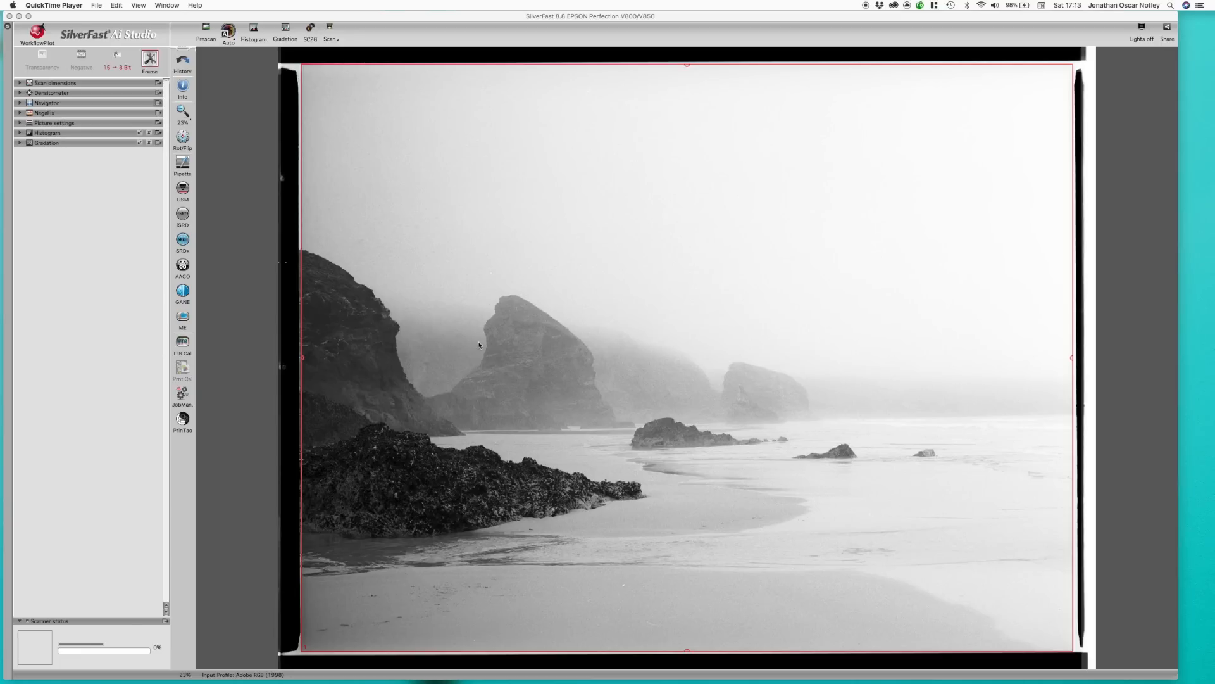
# Open Unsharp Masking, generate the exact HQ preview and show the dark foreground rocks at 100%
pyautogui.click(183, 191)
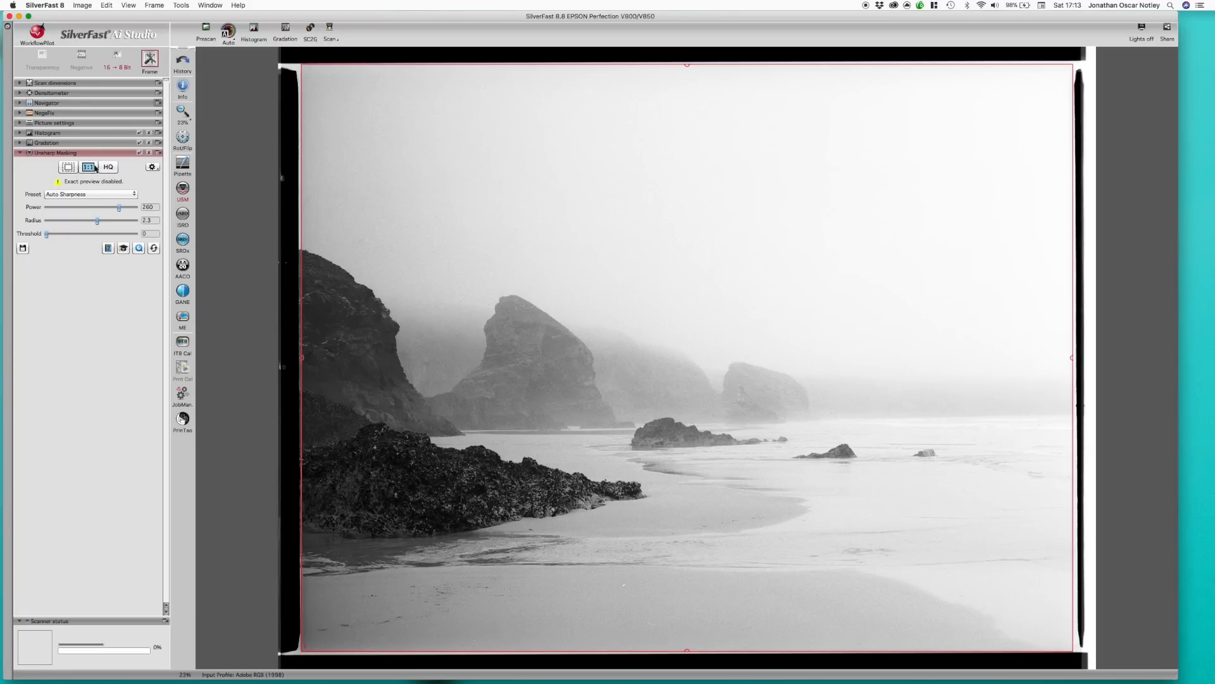
pyautogui.click(109, 167)
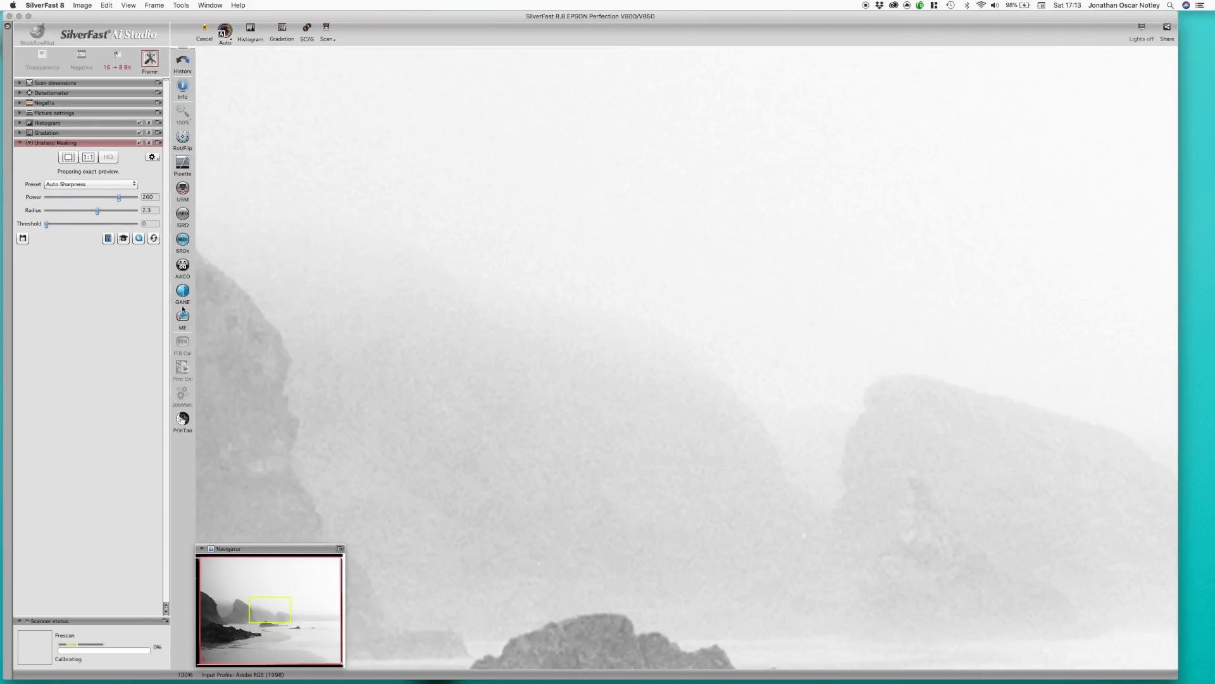
pyautogui.moveTo(269, 620); pyautogui.dragTo(246, 643)
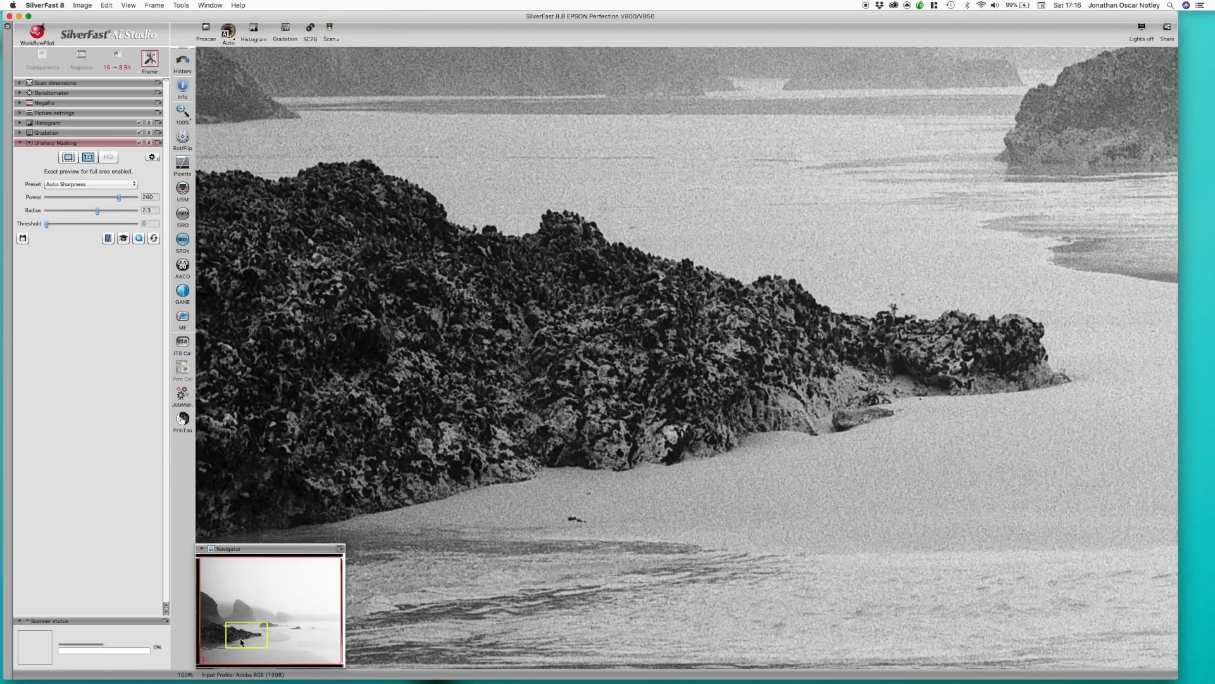
pyautogui.moveTo(241, 641); pyautogui.dragTo(238, 642)
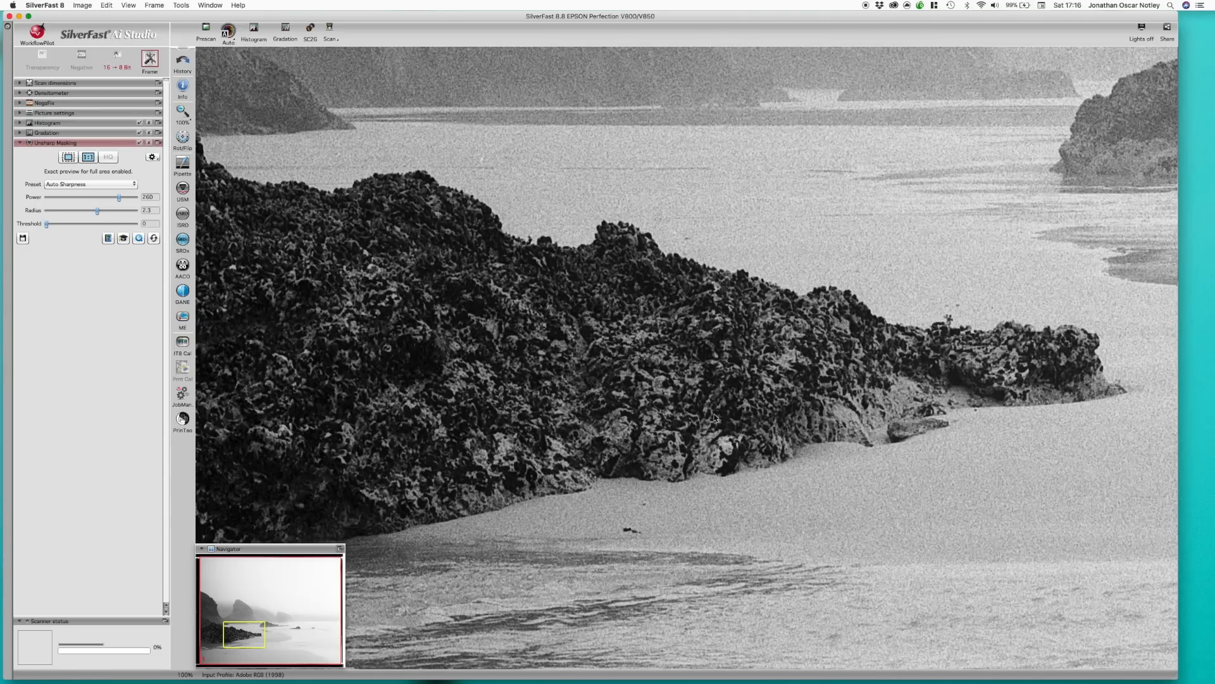
# Review the Unsharp Masking presets, keep Auto Sharpness and raise the threshold slightly
pyautogui.click(72, 185)
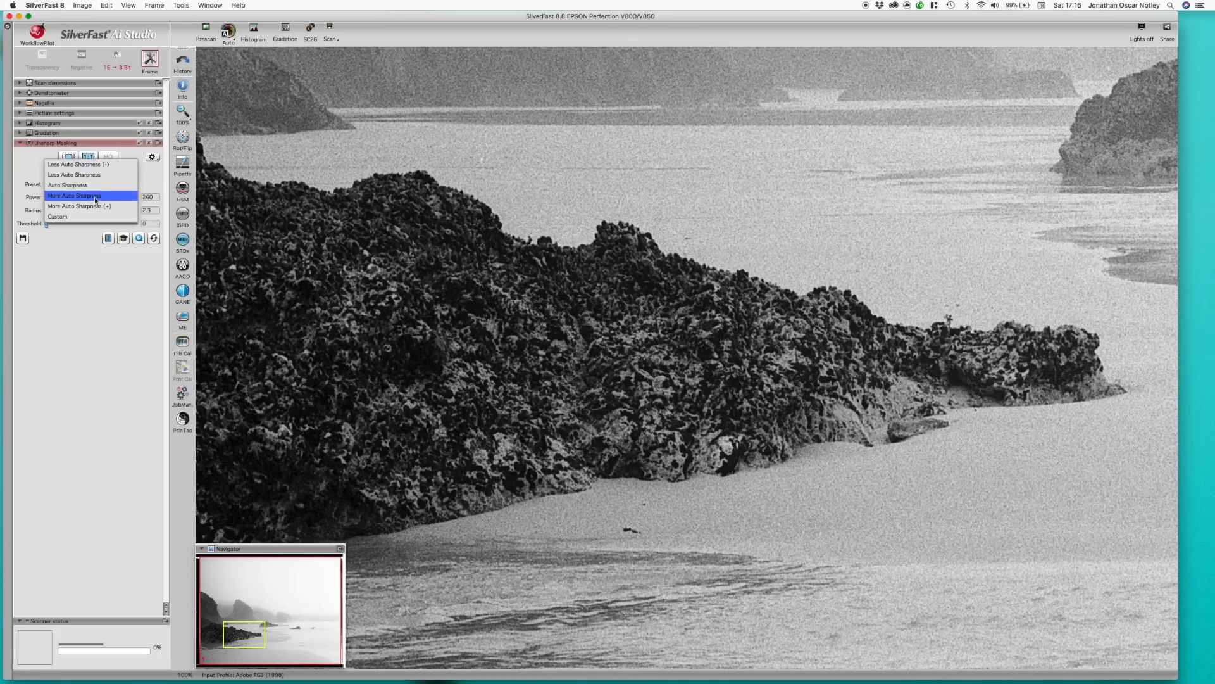
pyautogui.click(95, 267)
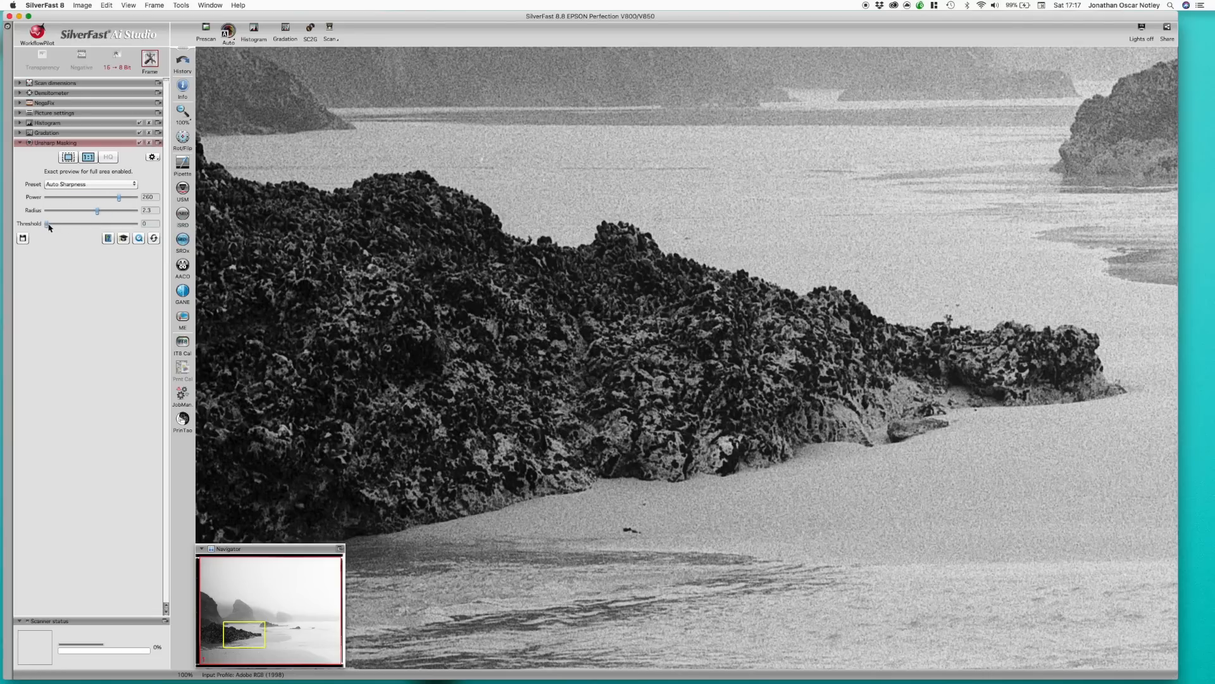
pyautogui.moveTo(46, 224); pyautogui.dragTo(53, 228)
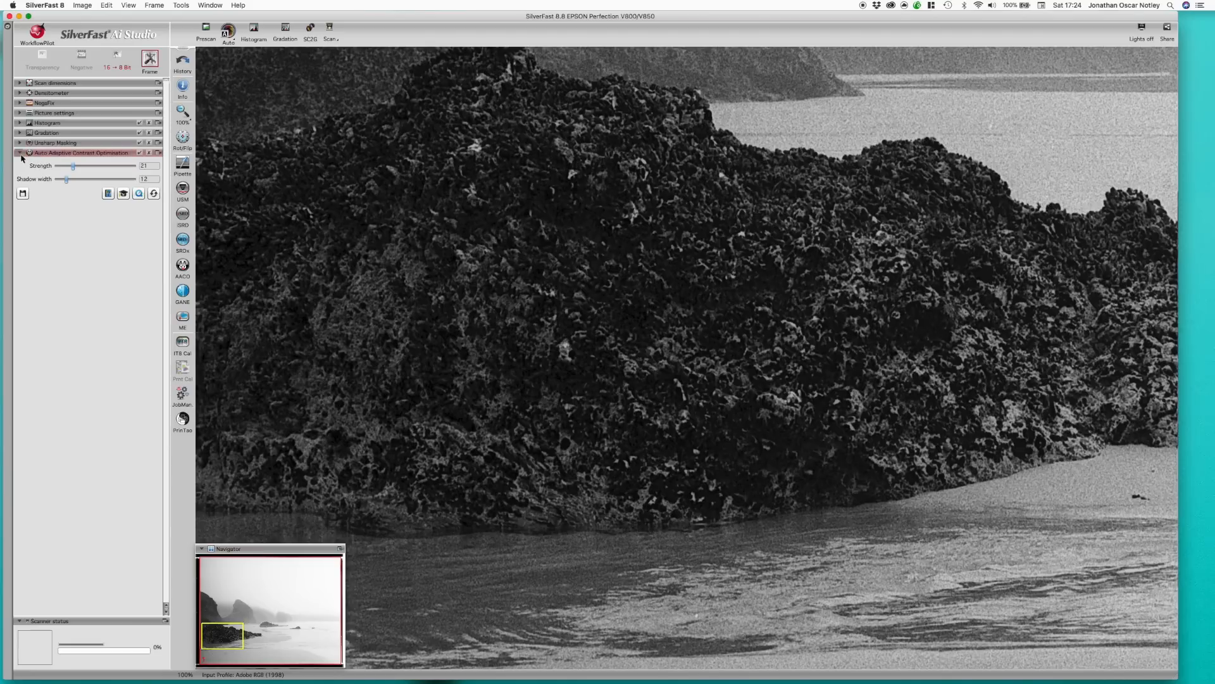
# Collapse Auto Adaptive Contrast Optimisation and apply Grain and Noise Elimination with the Medium GANE preset, checking the distant cliffs and foreground rocks
pyautogui.click(21, 154)
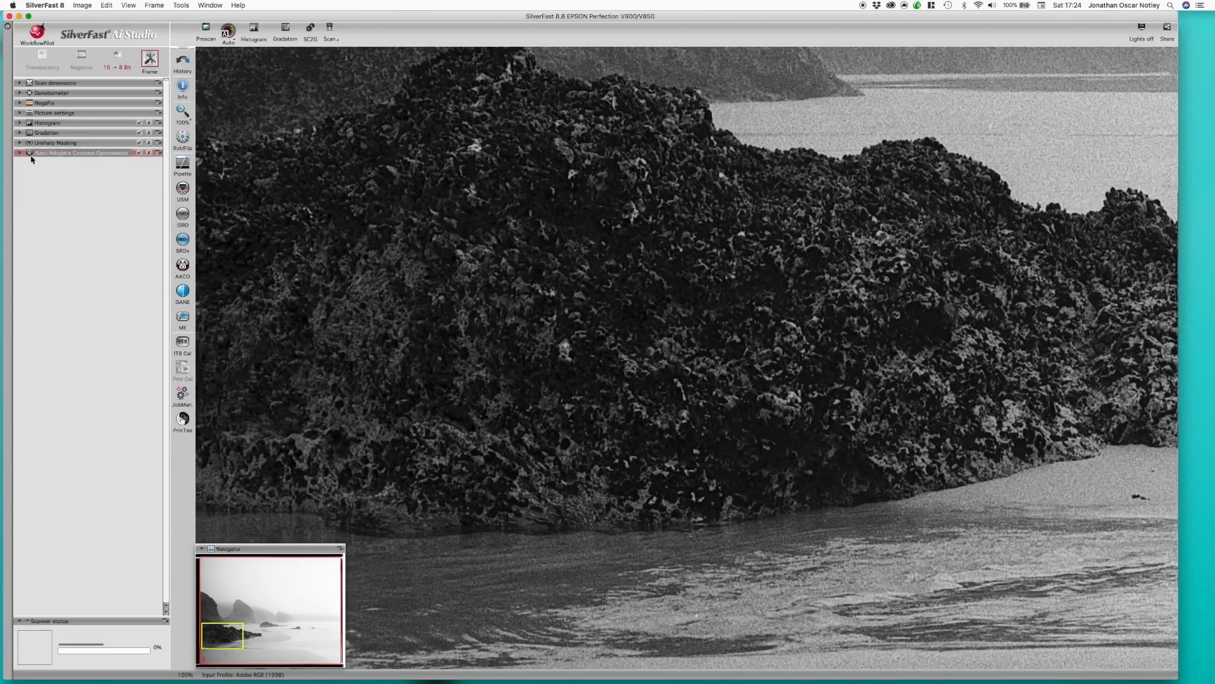
pyautogui.click(183, 293)
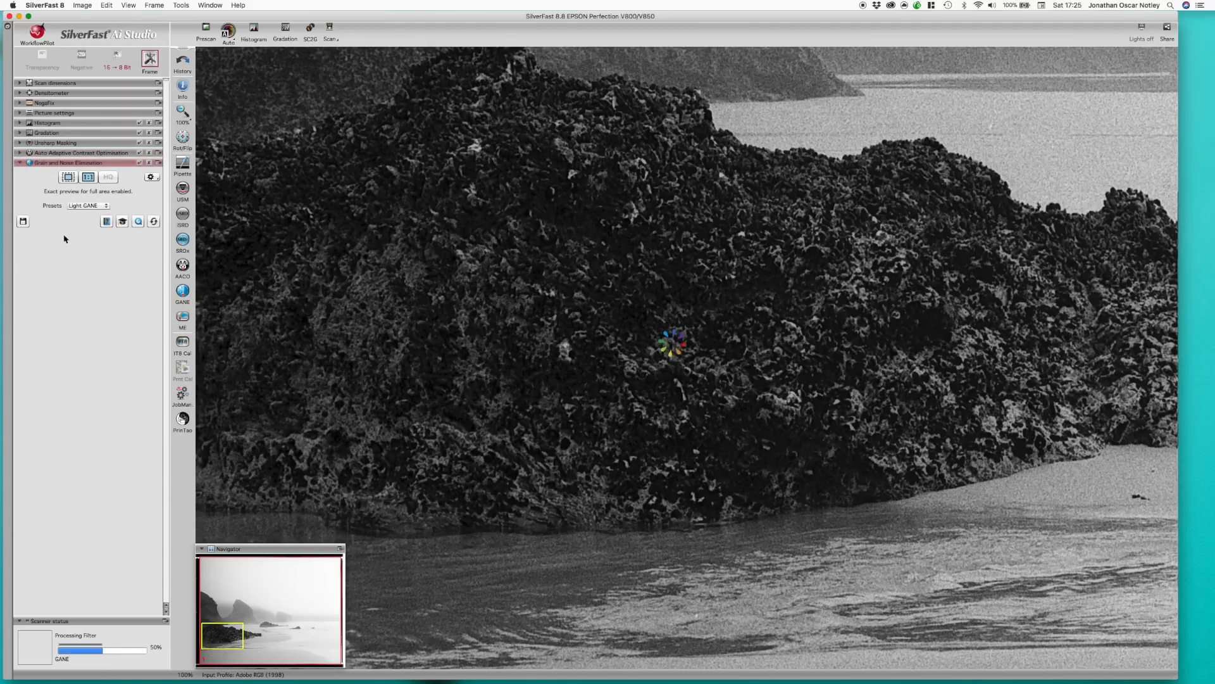
pyautogui.moveTo(230, 631); pyautogui.dragTo(239, 601)
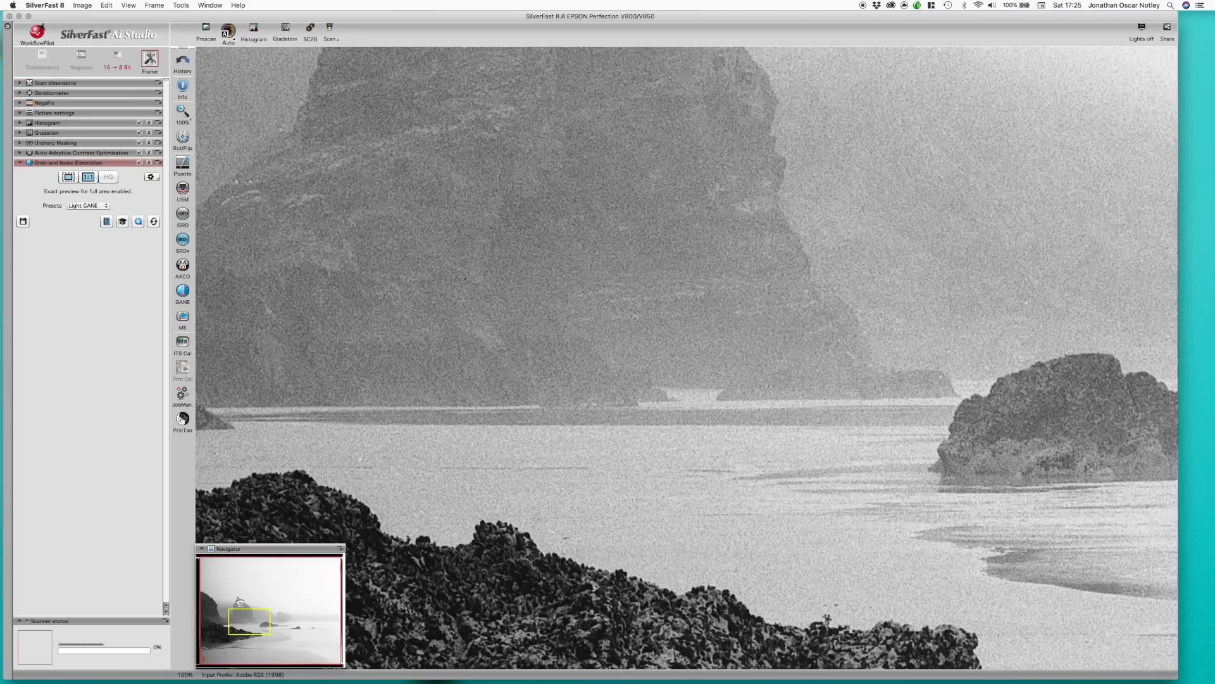
pyautogui.click(87, 207)
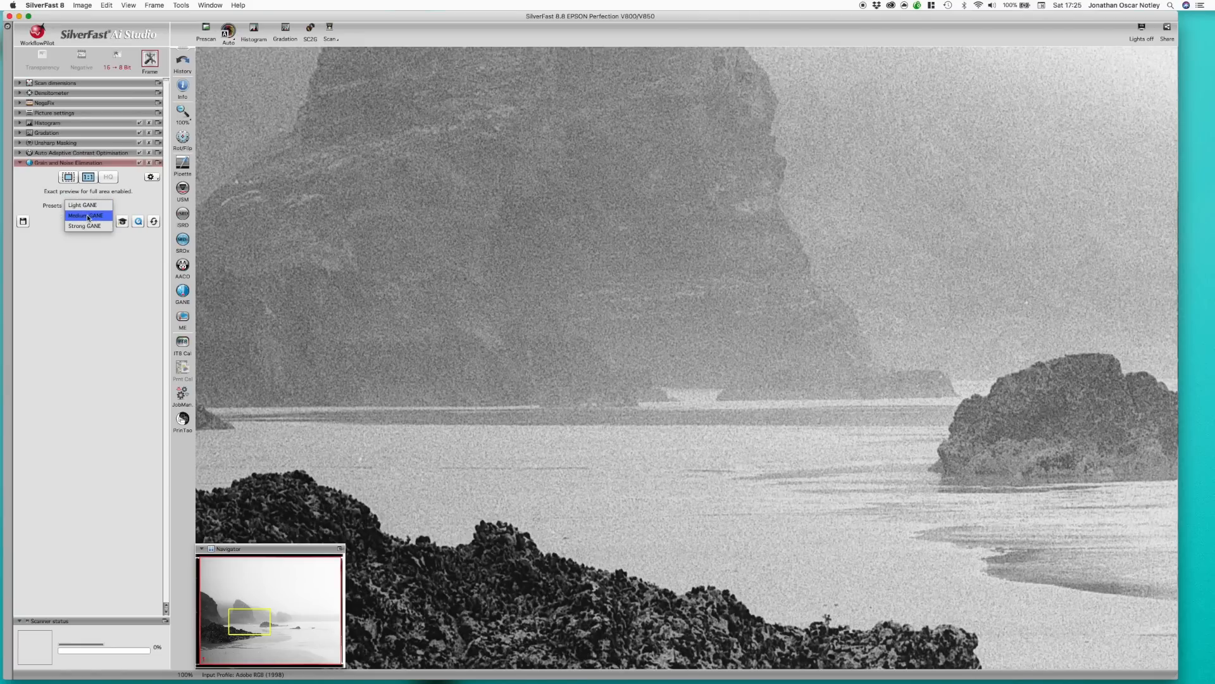
pyautogui.click(88, 217)
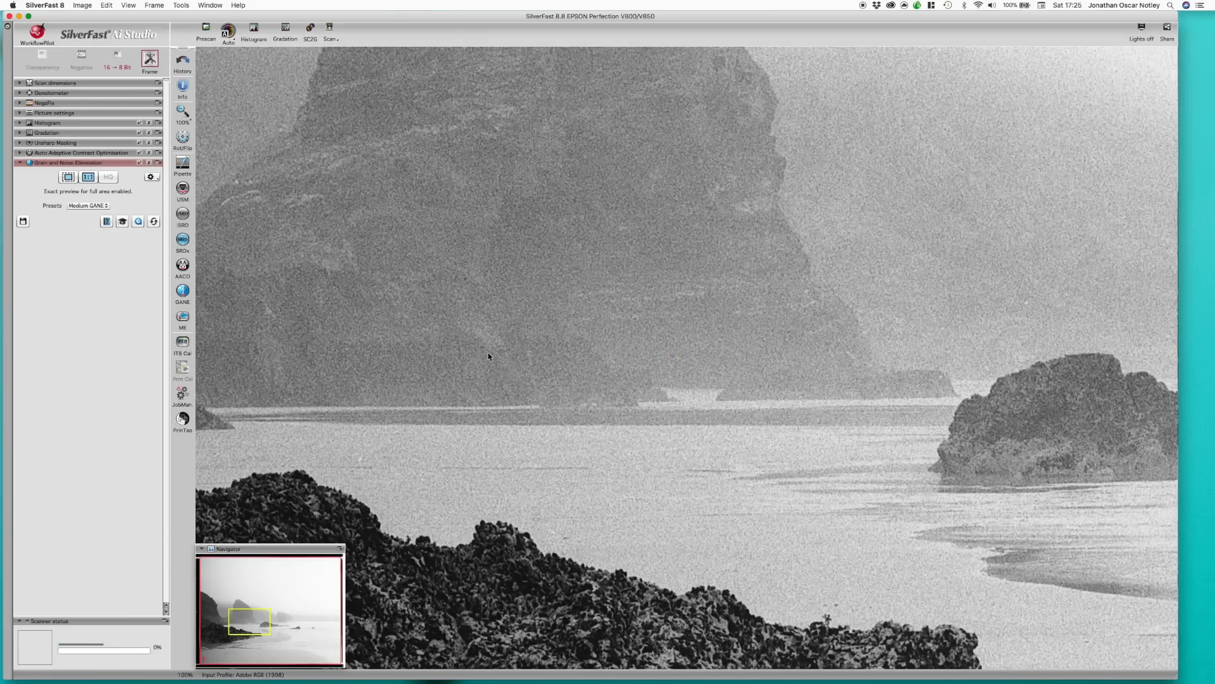
pyautogui.moveTo(262, 627)
pyautogui.mouseDown()
pyautogui.moveTo(244, 630)
pyautogui.moveTo(256, 636)
pyautogui.mouseUp()
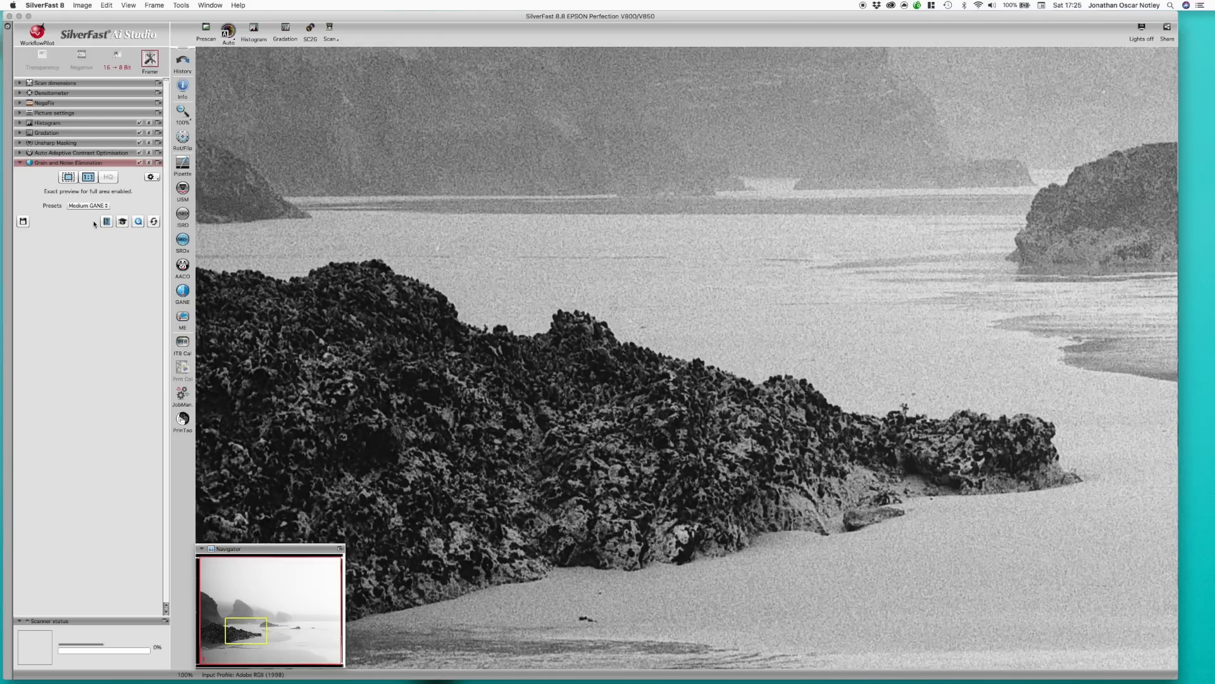
pyautogui.click(20, 164)
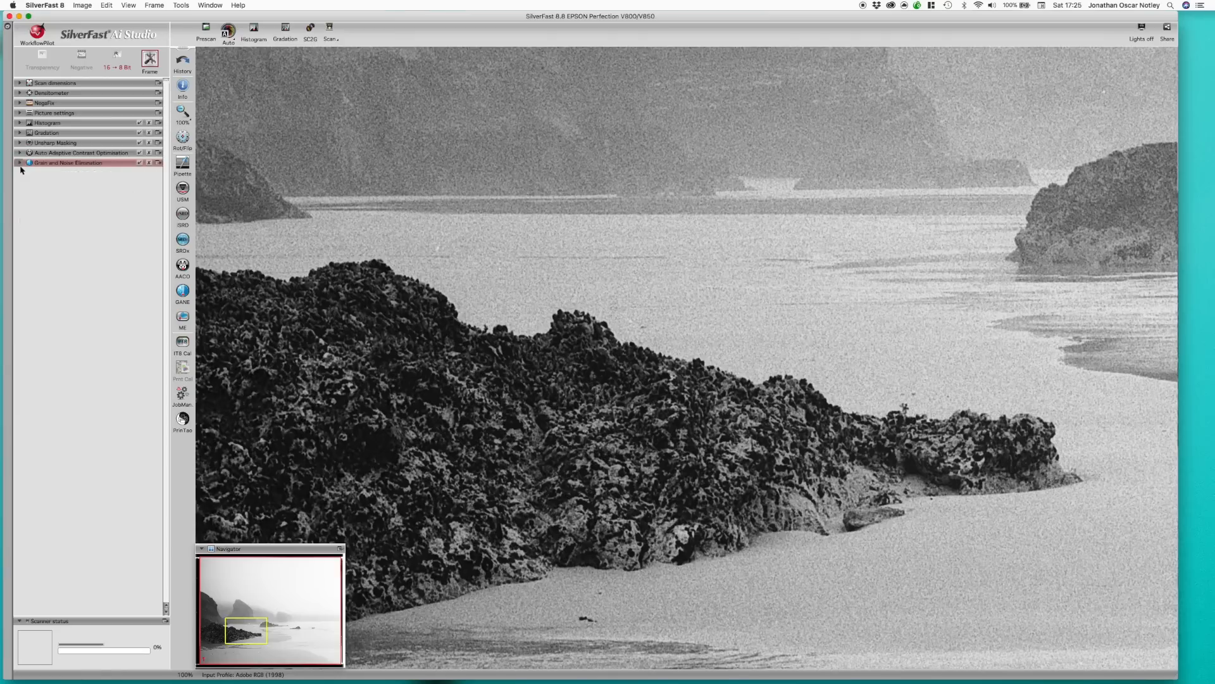
# Turn on Multi-Exposure, decline the additional prescan and inspect the dark foreground rocks
pyautogui.click(183, 317)
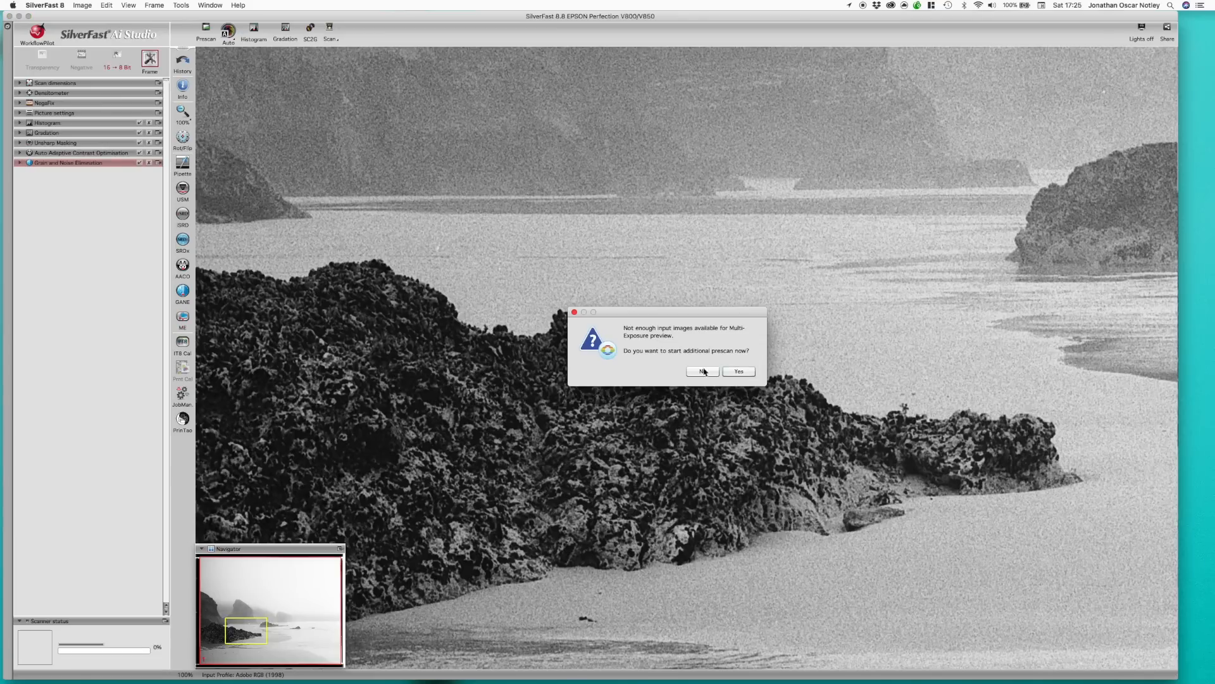
pyautogui.click(701, 371)
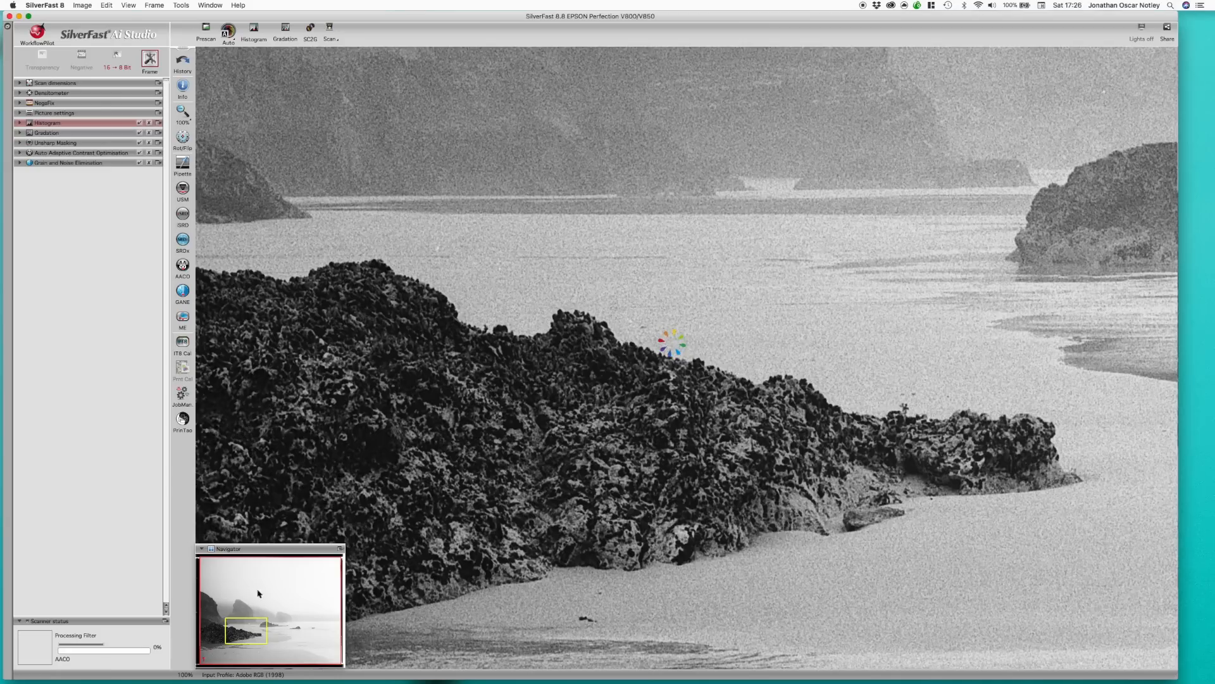
pyautogui.moveTo(248, 632); pyautogui.dragTo(226, 640)
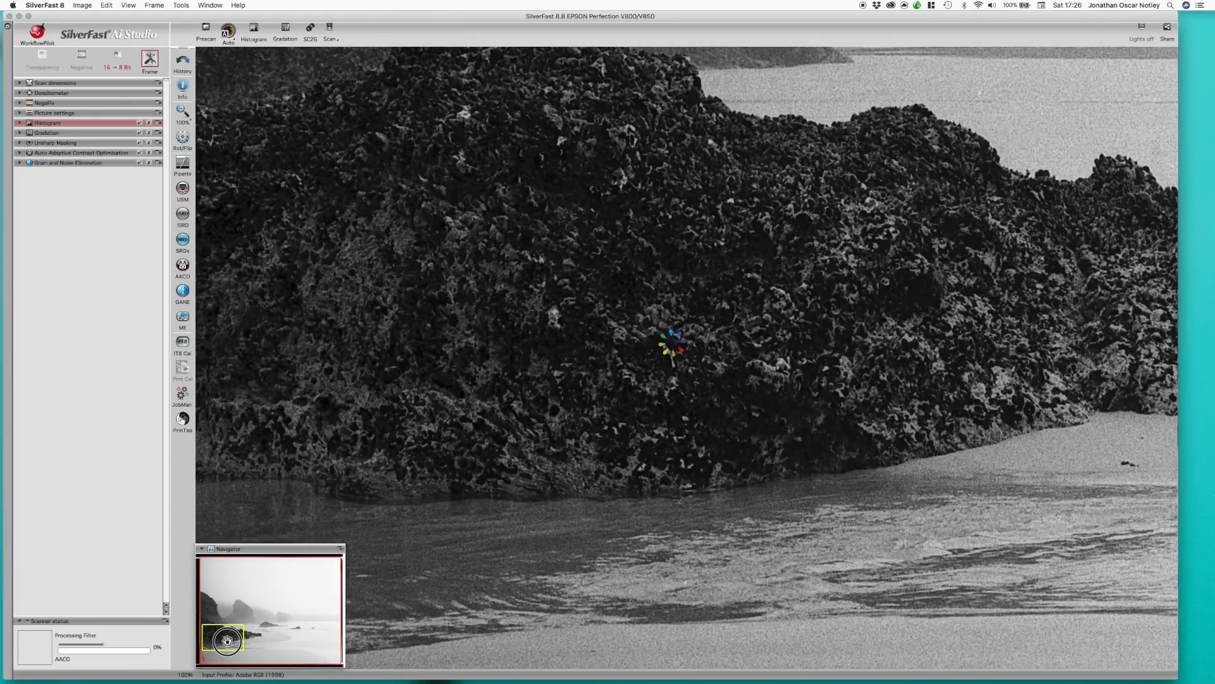
pyautogui.moveTo(226, 640); pyautogui.dragTo(227, 632)
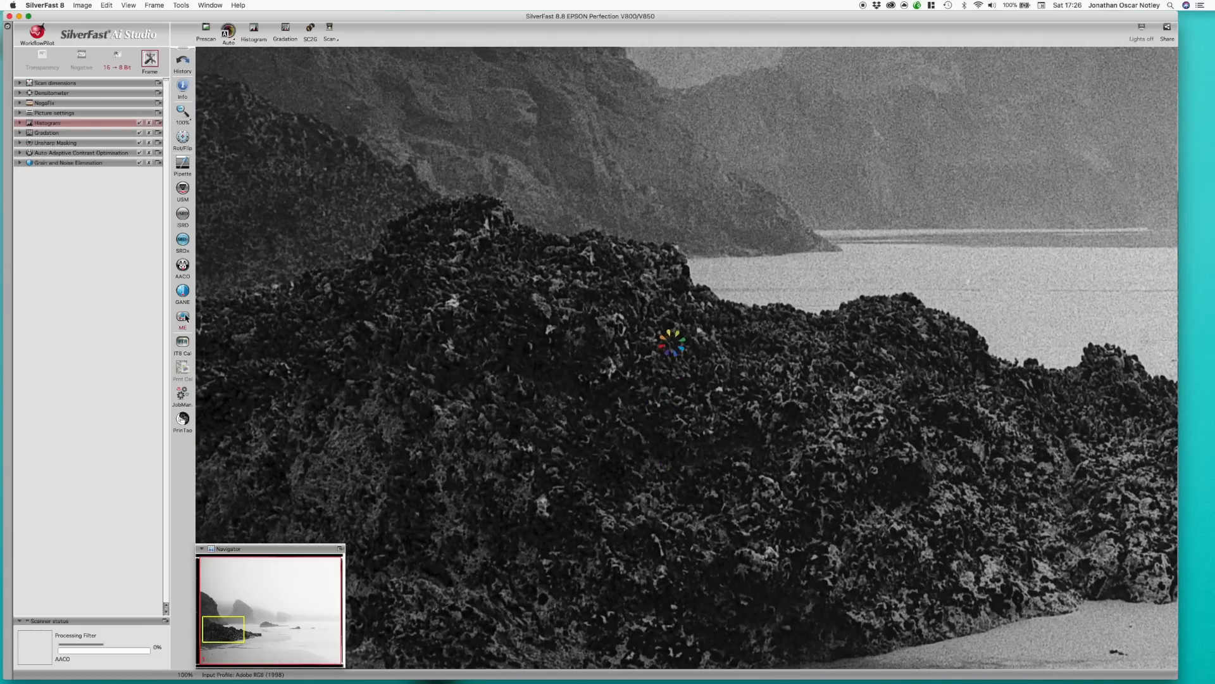
pyautogui.moveTo(225, 632); pyautogui.dragTo(237, 629)
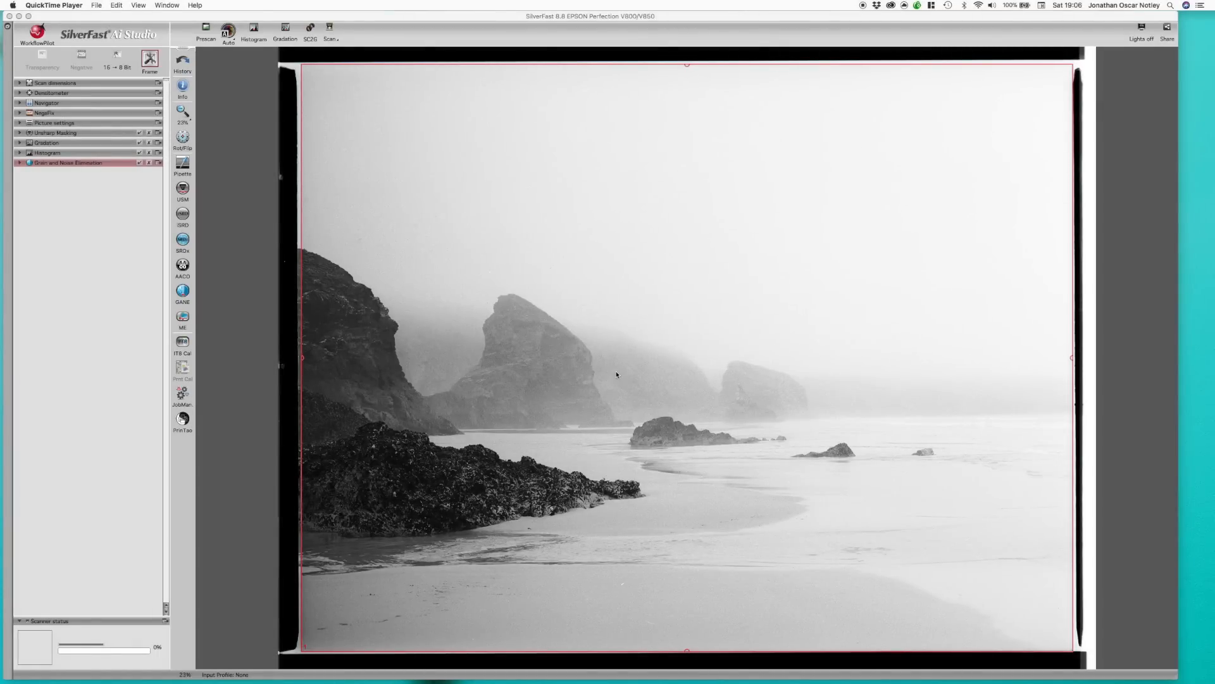
# Compare the cliffs image with Auto Adaptive Contrast Optimisation on and off, and remove the filter
pyautogui.click(183, 269)
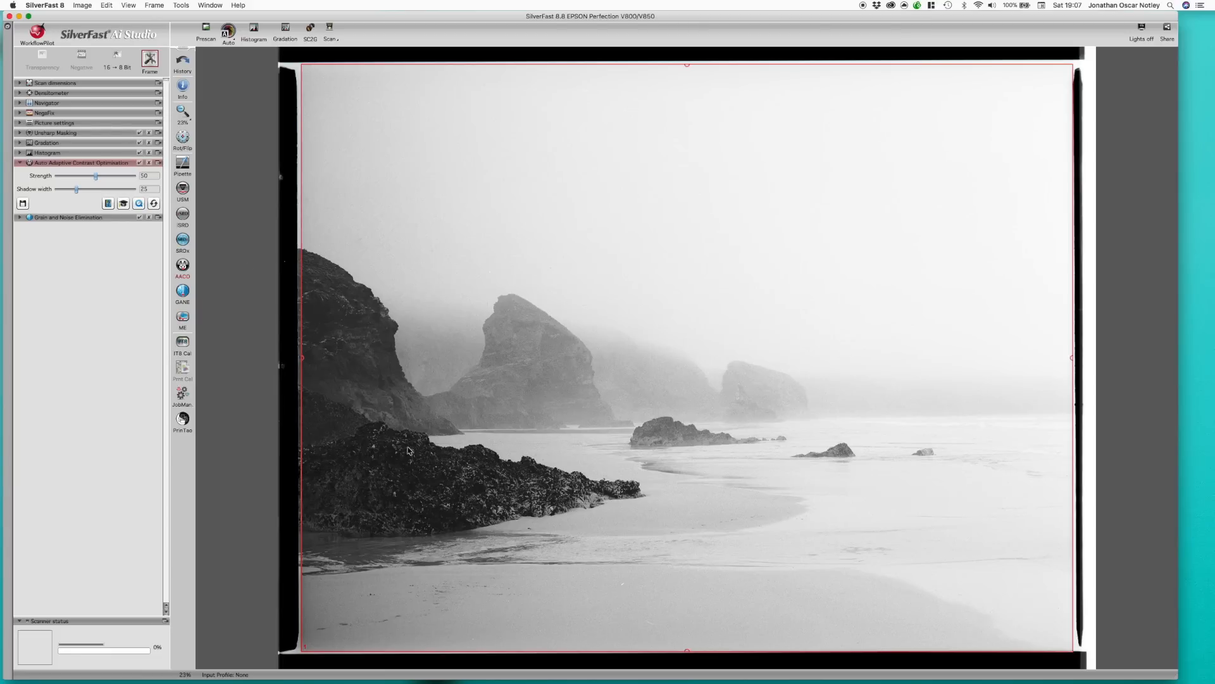
pyautogui.click(140, 163)
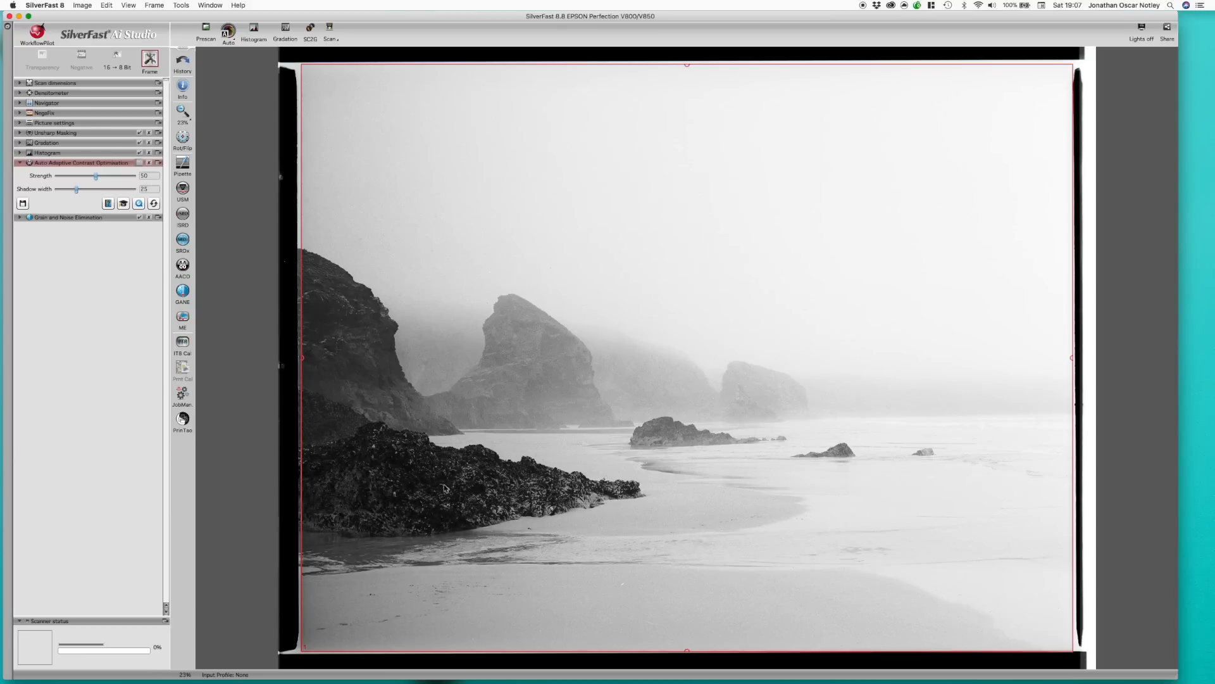
pyautogui.click(140, 163)
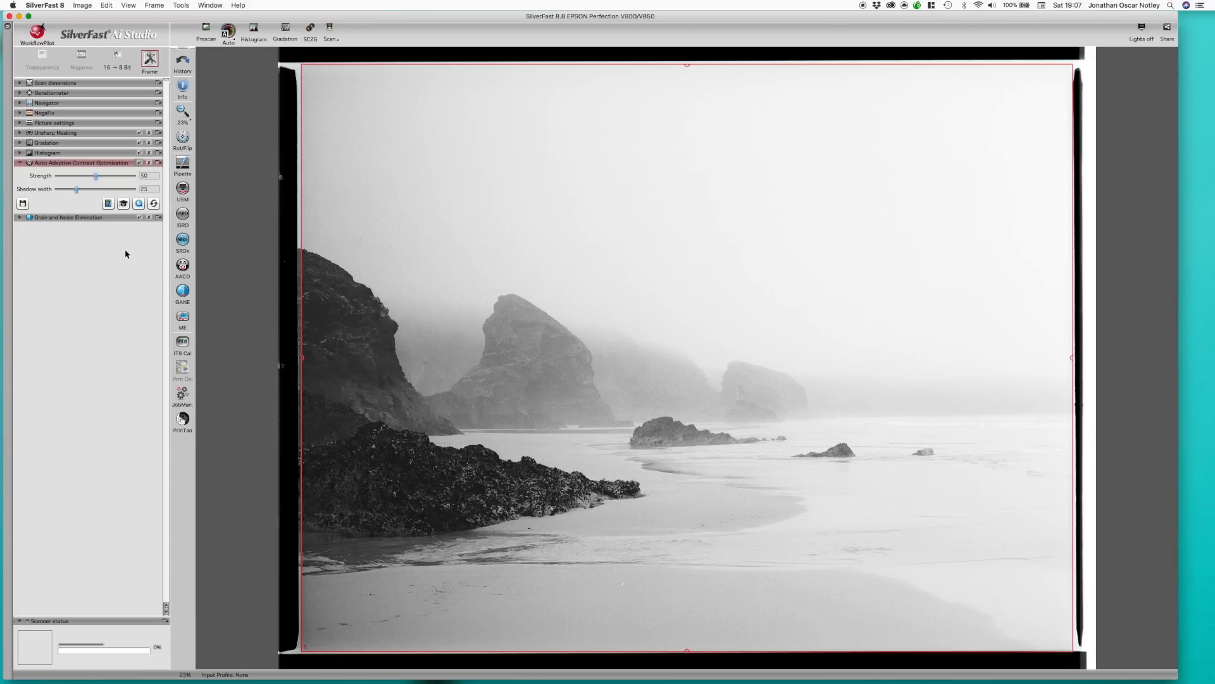
pyautogui.click(140, 162)
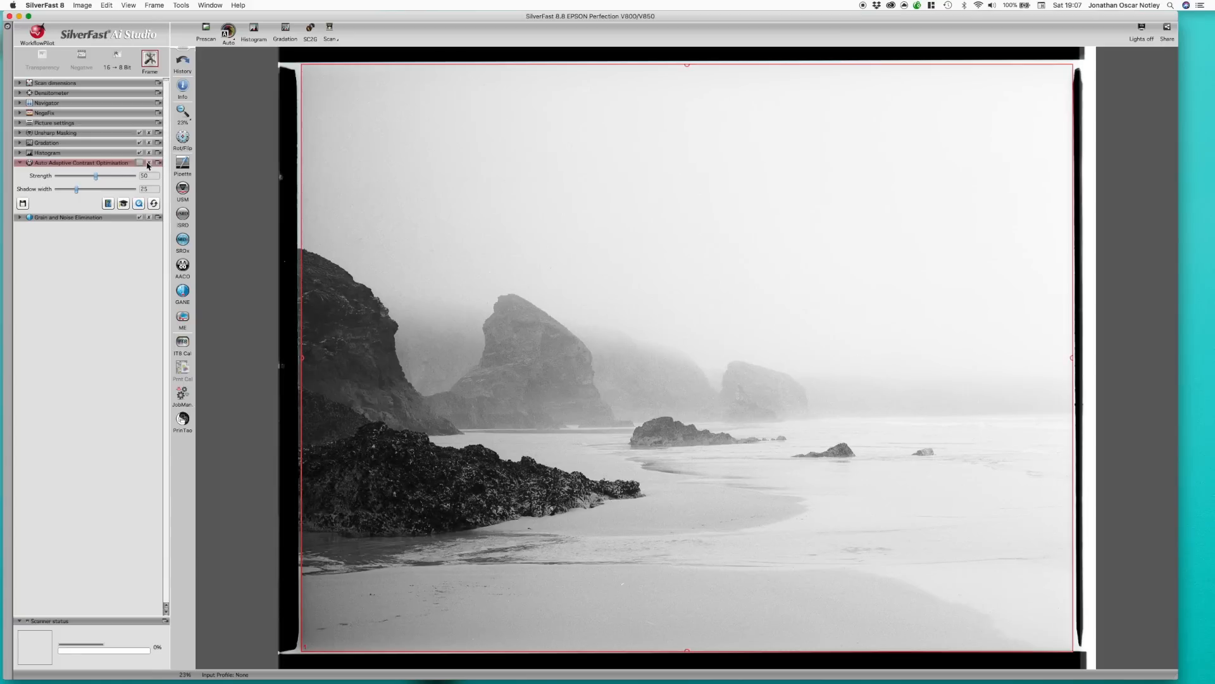
pyautogui.click(149, 163)
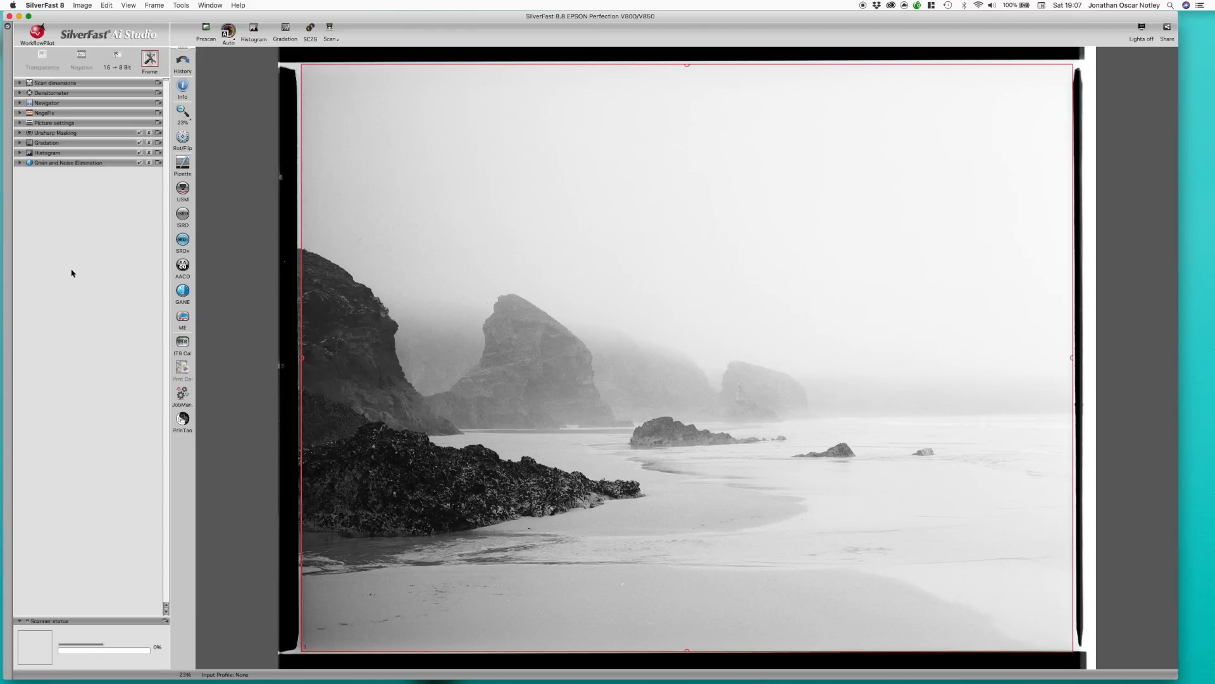
# Expand the scan dimensions, review the available file formats for the Cliffs scan and keep TIFF
pyautogui.click(20, 83)
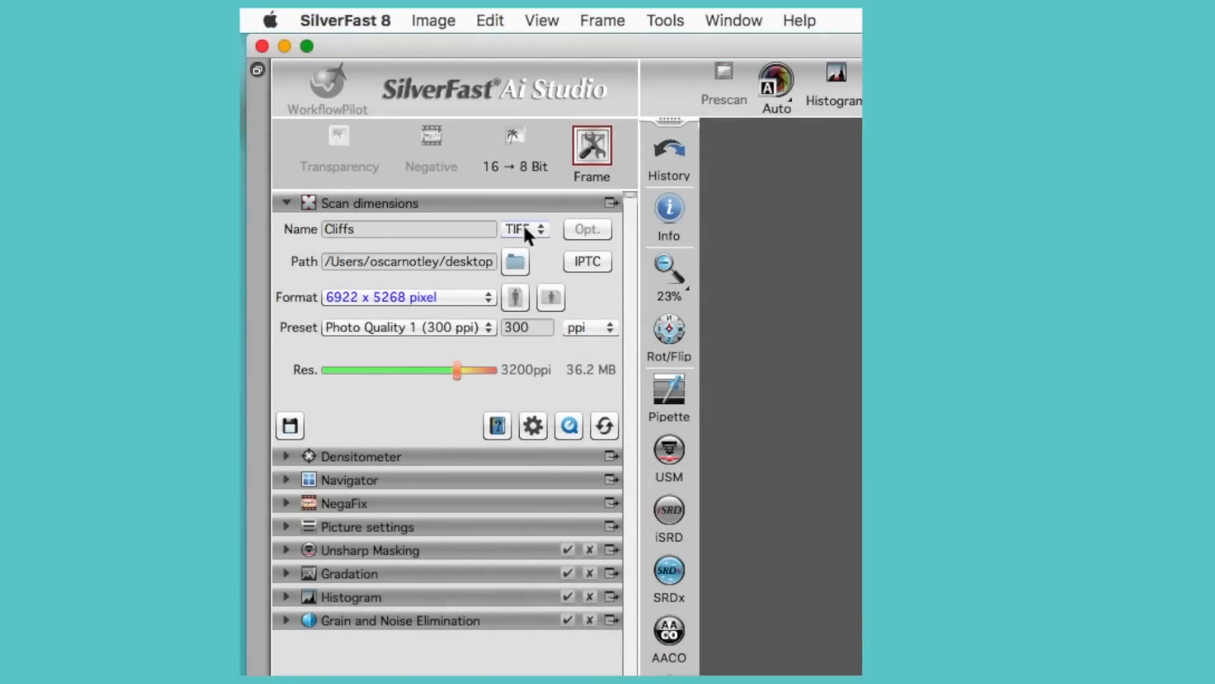
pyautogui.click(524, 230)
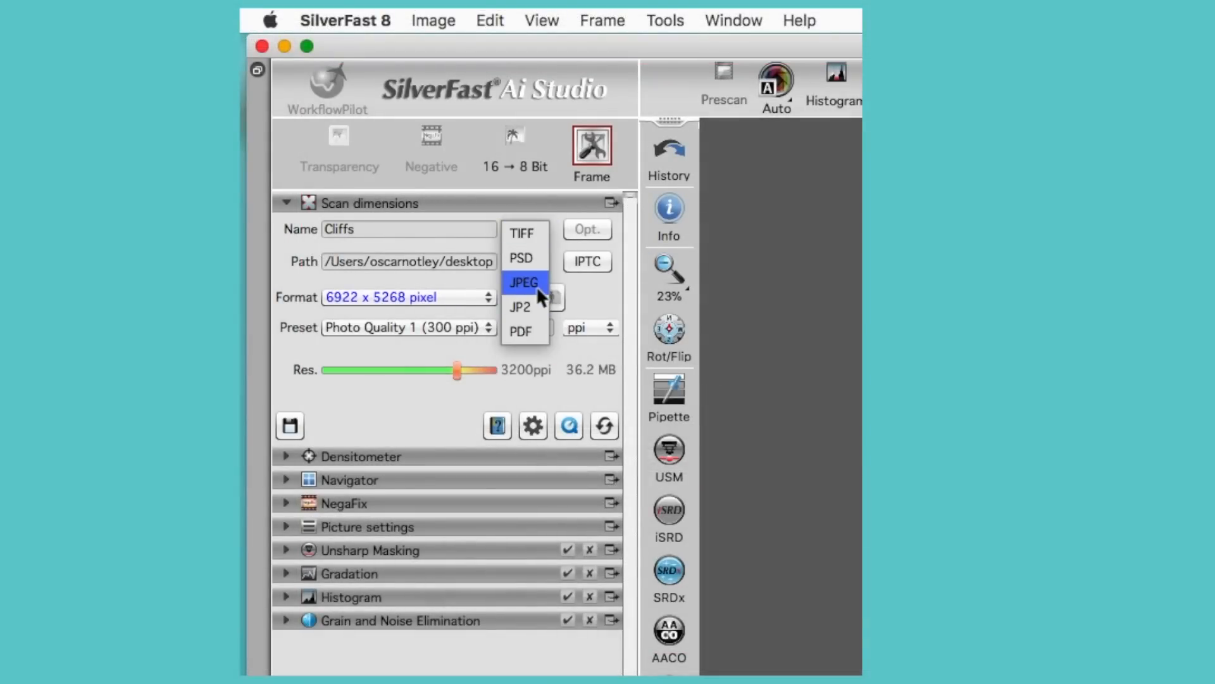
pyautogui.click(534, 231)
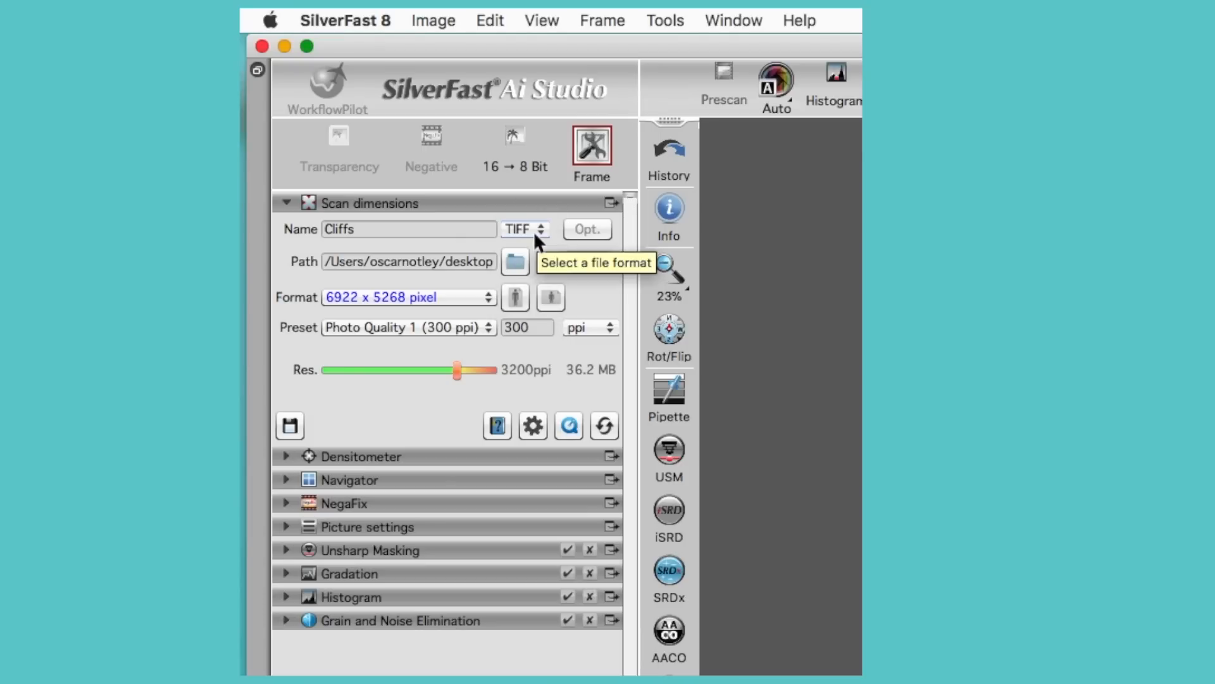